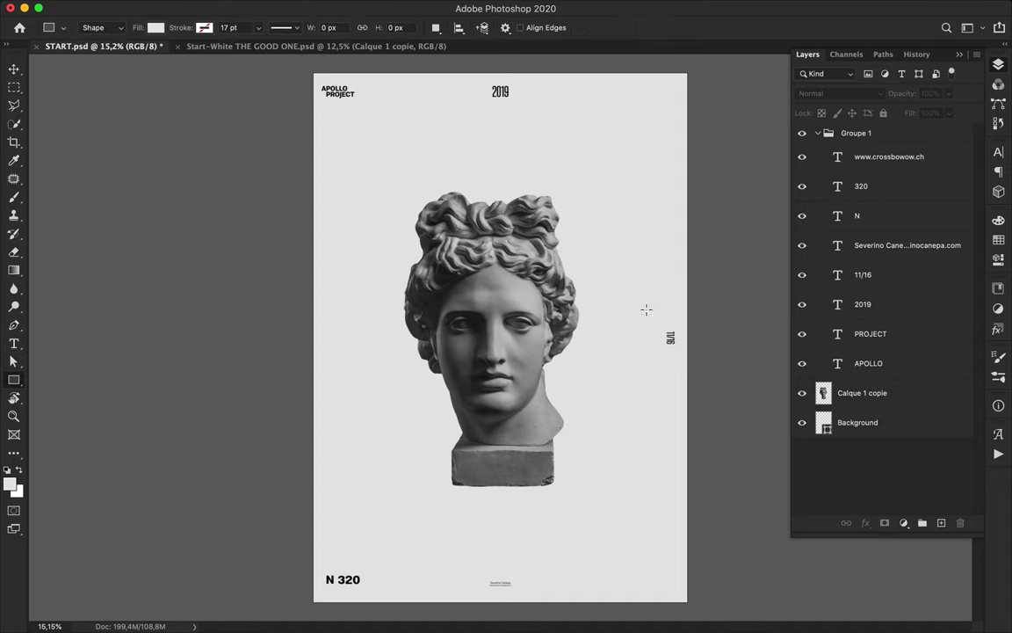
# - Draw a lime green rectangle about 2384 by 780 px over the statue's eyes
pyautogui.click(156, 29)
pyautogui.click(81, 103)
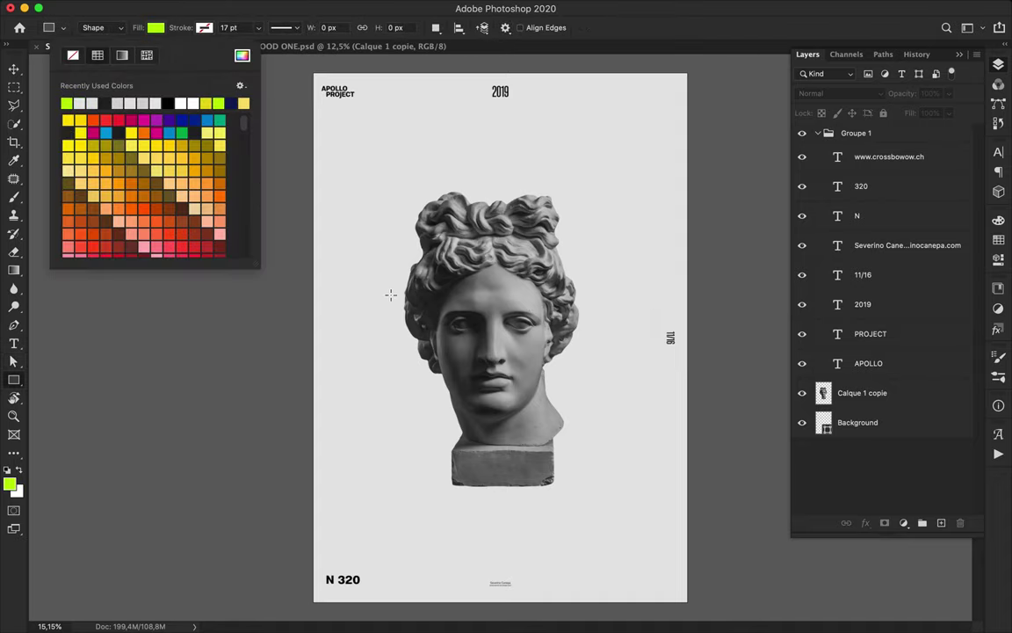
pyautogui.moveTo(428, 303); pyautogui.dragTo(535, 333)
pyautogui.press('v')
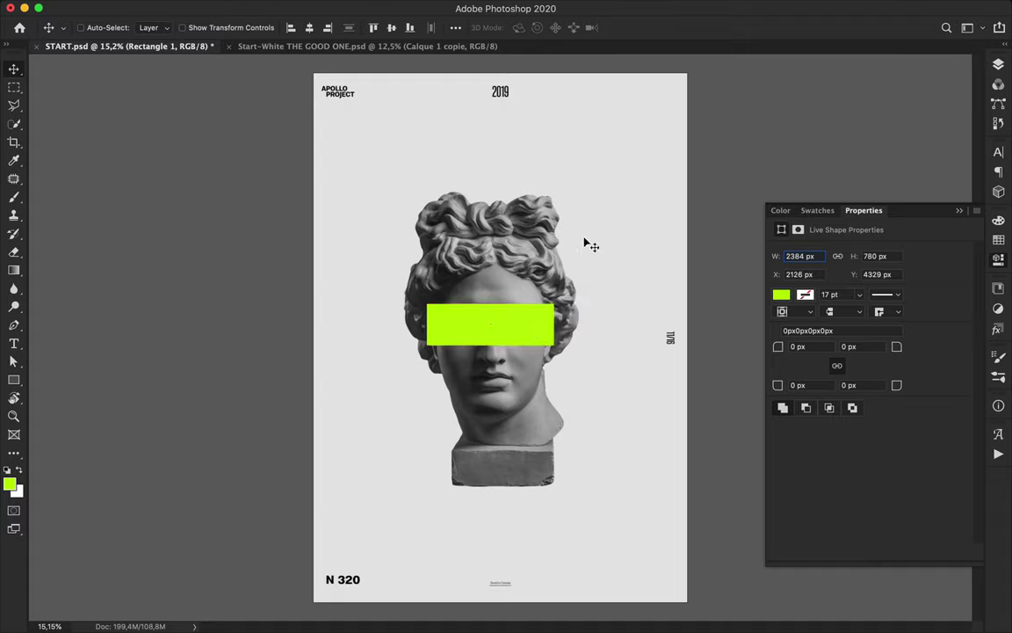
# - Delete the letter N in the poster's lower-left corner and shift the 320 text into its place
pyautogui.keyDown('super'); pyautogui.click(333, 584); pyautogui.keyUp('super')
pyautogui.press('Delete')
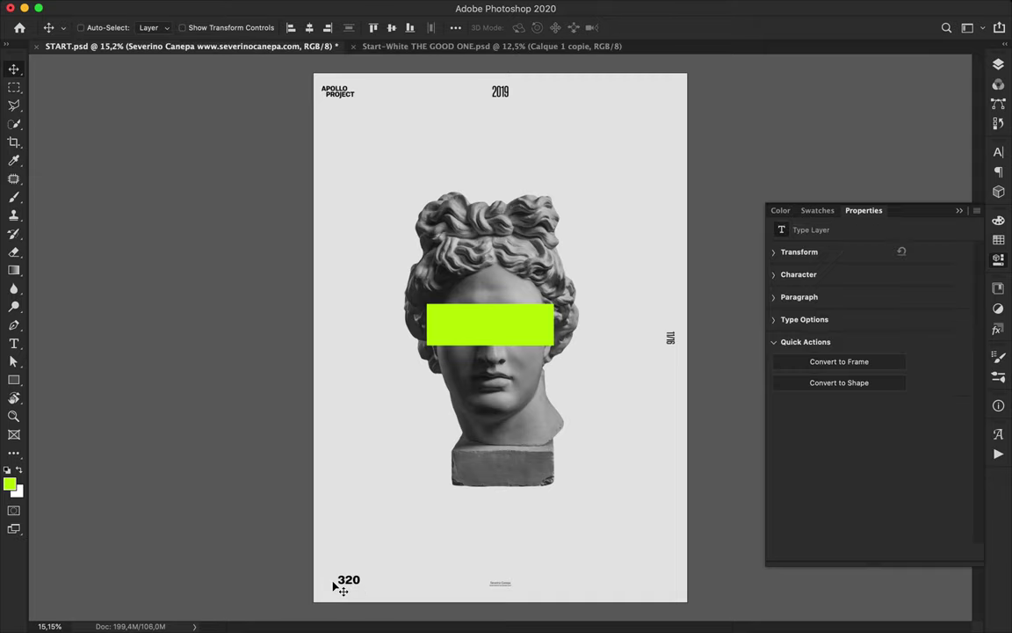
pyautogui.moveTo(342, 584); pyautogui.dragTo(334, 587)
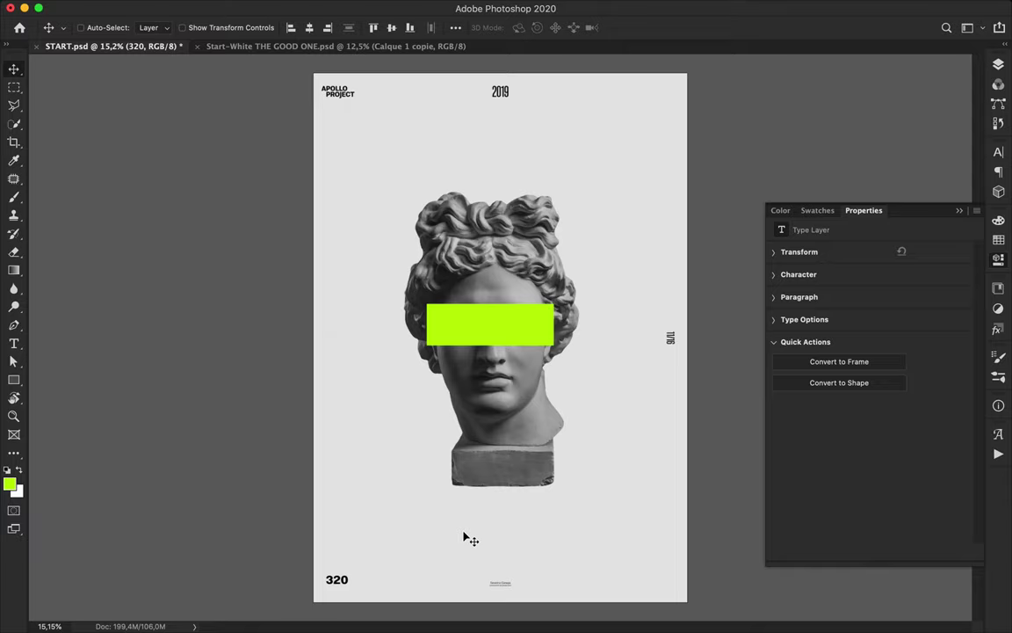
# - Add the text "HERE" to the upper left of the statue's head
pyautogui.press('t')
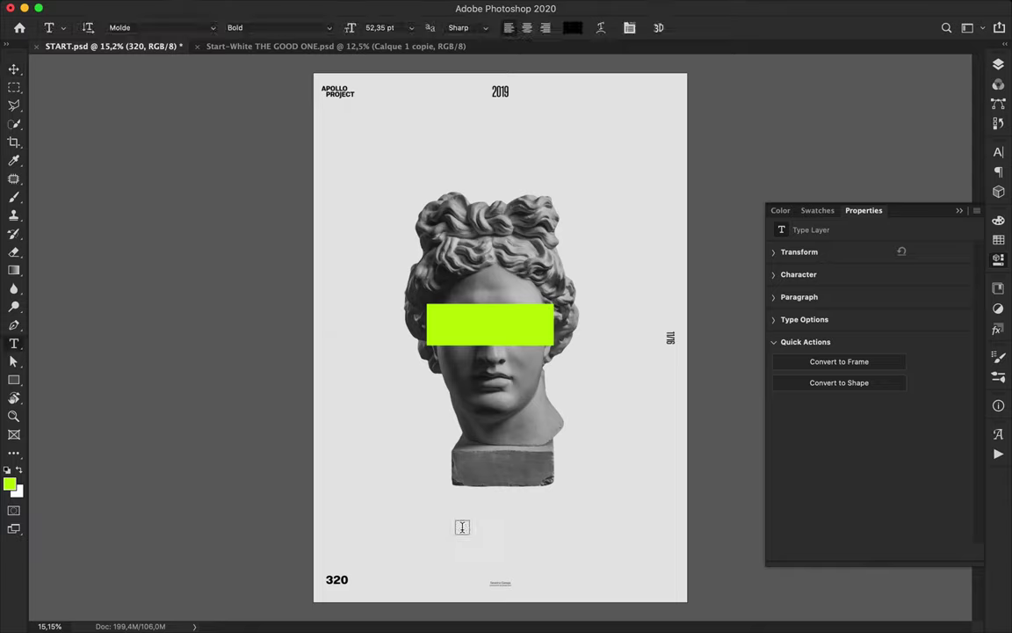
pyautogui.click(356, 171)
pyautogui.write('HERE')
pyautogui.press('super+Return')
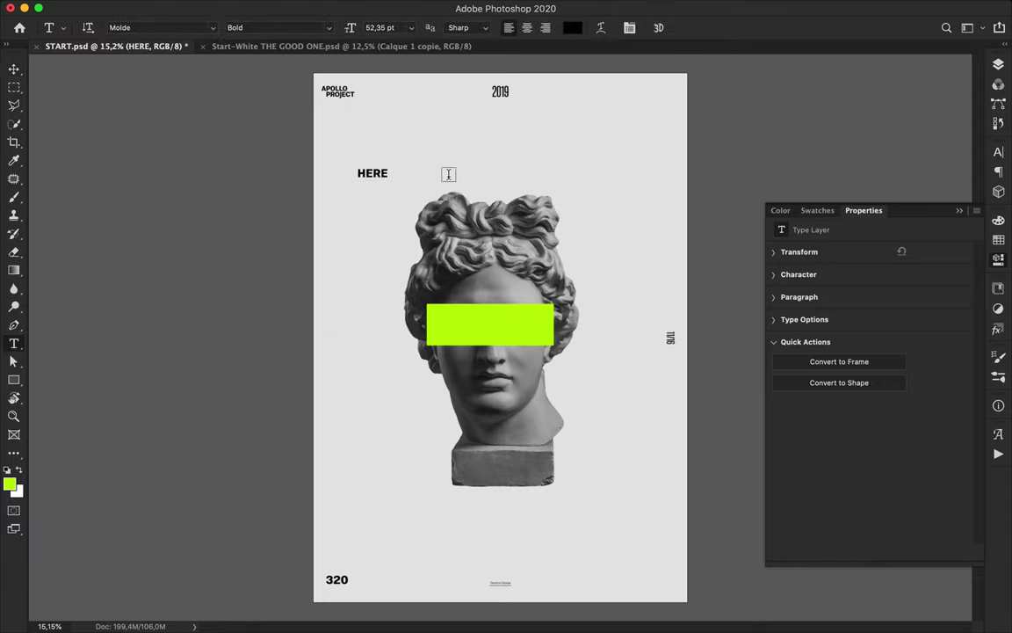
pyautogui.press('v')
pyautogui.moveTo(511, 330); pyautogui.dragTo(501, 330)
pyautogui.click(998, 65)
pyautogui.moveTo(876, 218); pyautogui.dragTo(870, 157)
# - Add the text "I" on the green rectangle and centre it horizontally on the poster
pyautogui.press('t')
pyautogui.click(477, 327)
pyautogui.press('super+Return')
pyautogui.press('v')
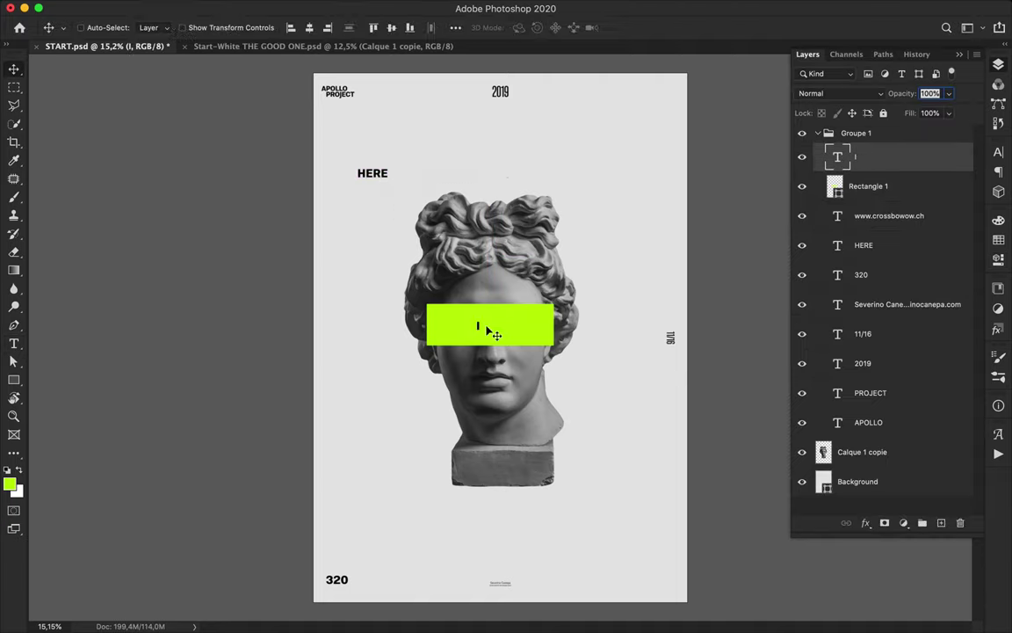
pyautogui.click(455, 28)
pyautogui.click(501, 158)
pyautogui.click(489, 146)
pyautogui.click(499, 158)
pyautogui.click(497, 172)
pyautogui.click(412, 66)
# - Centre the green rectangle and the statue head horizontally on the poster
pyautogui.keyDown('super'); pyautogui.click(535, 327); pyautogui.keyUp('super')
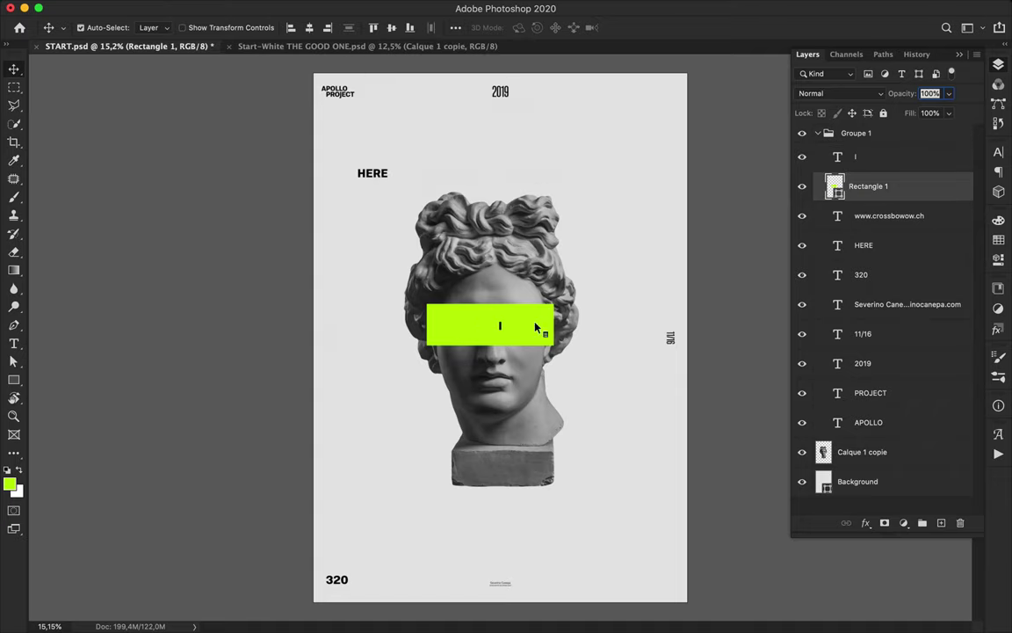
pyautogui.click(310, 28)
pyautogui.keyDown('super'); pyautogui.click(497, 276); pyautogui.keyUp('super')
pyautogui.click(308, 30)
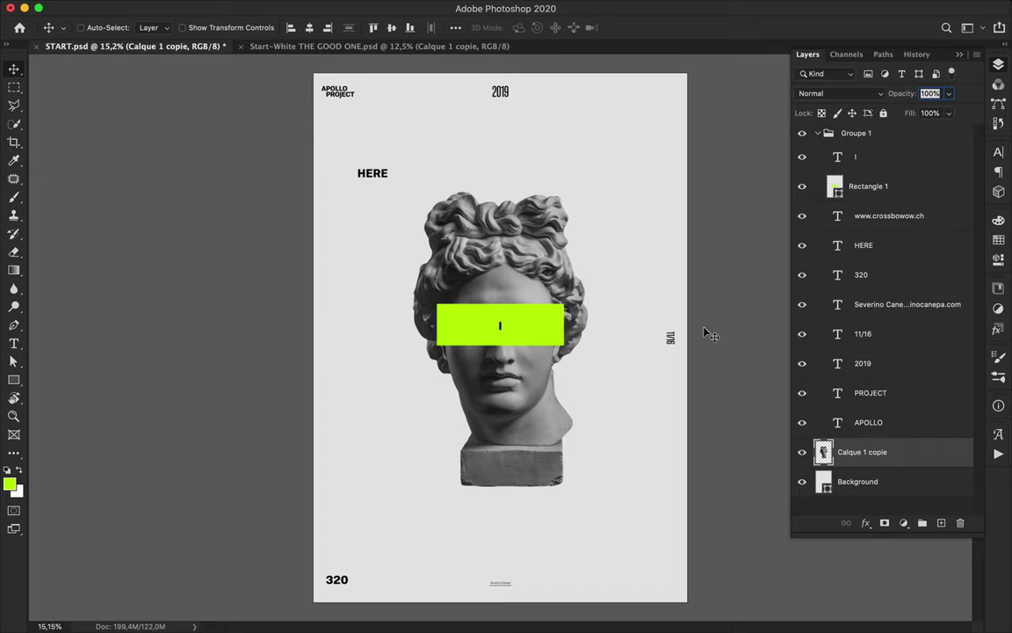
# - Duplicate the HERE text to the lower right of the statue and change the copy's wording to "AM"
pyautogui.keyDown('super'); pyautogui.click(380, 178); pyautogui.keyUp('super')
pyautogui.moveTo(380, 178); pyautogui.dragTo(641, 508)
pyautogui.doubleClick(641, 507)
pyautogui.write('AM')
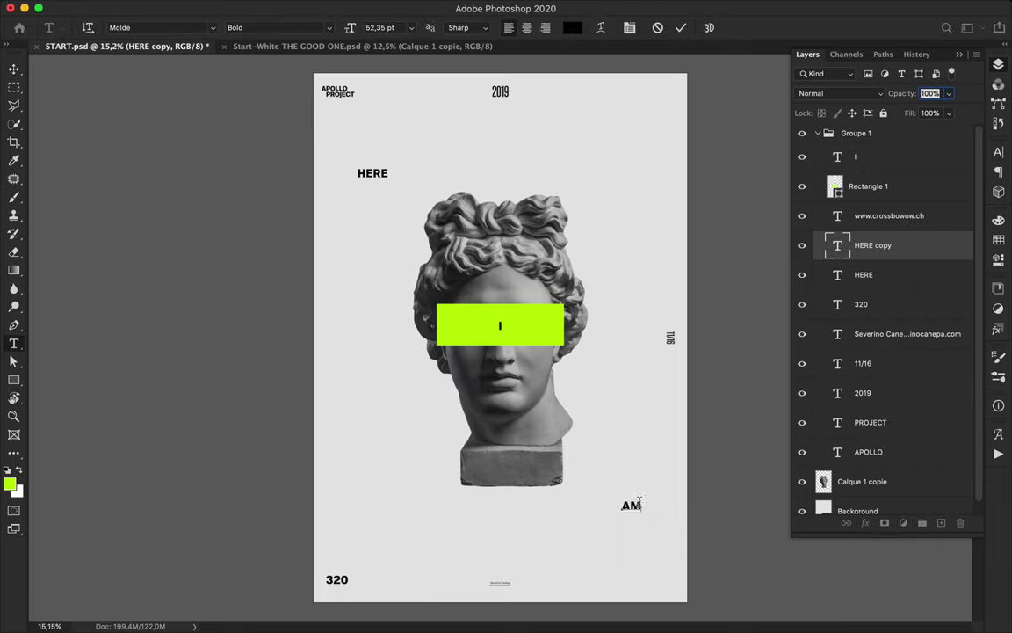
pyautogui.press('Escape')
pyautogui.press('v')
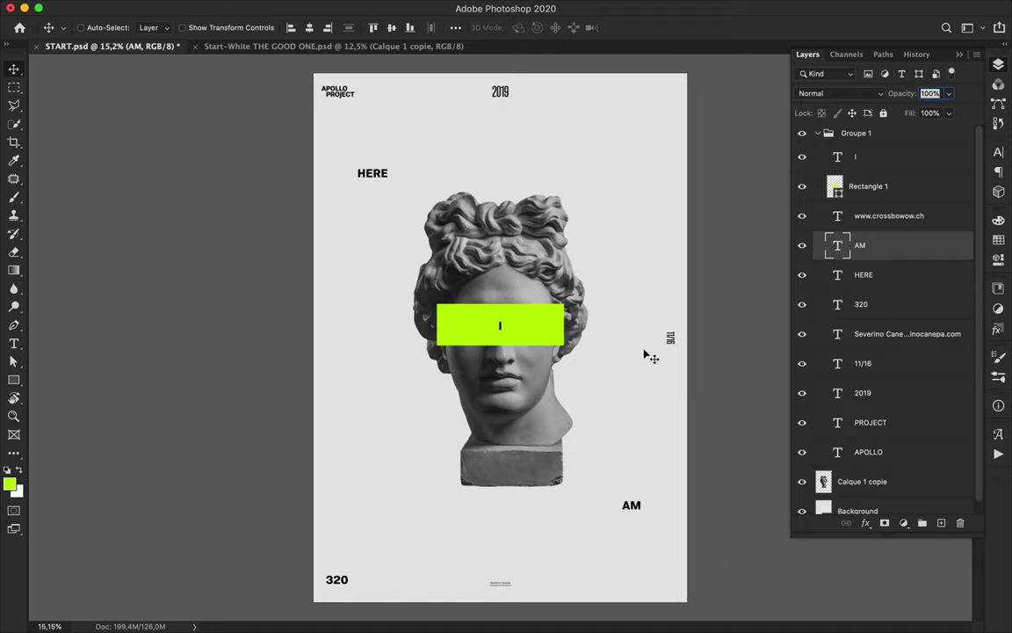
# - Draw a large lime green circle centred on the letter I, almost as wide as the poster
pyautogui.press('u')
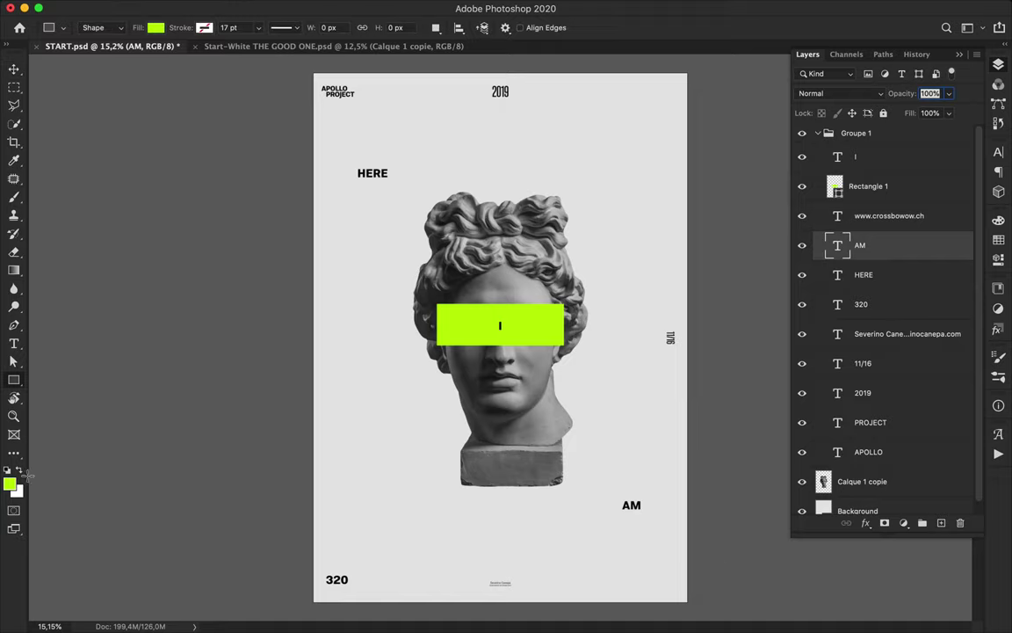
pyautogui.rightClick(15, 380)
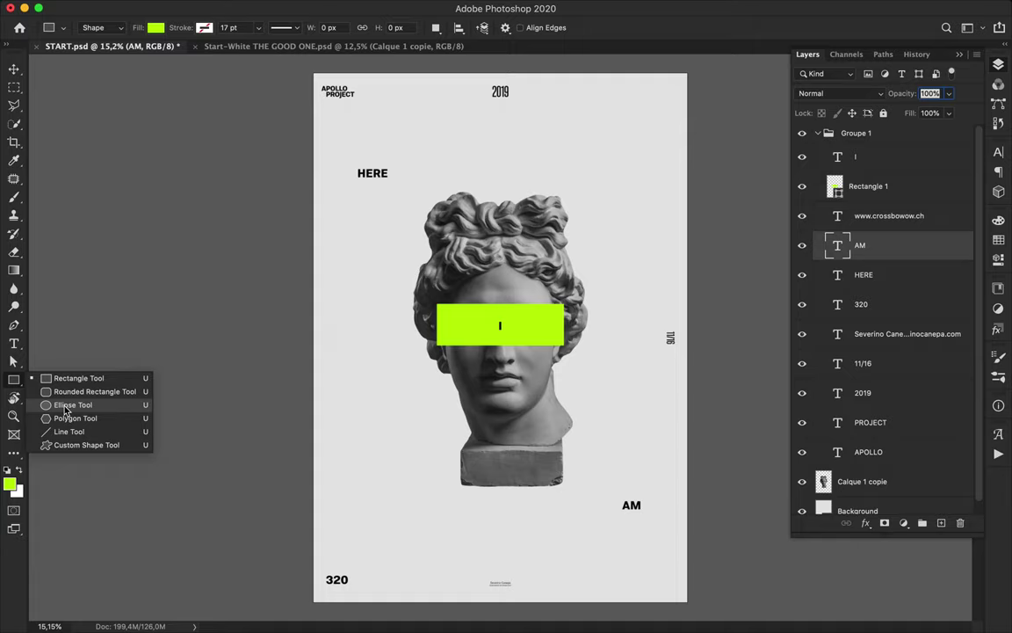
pyautogui.click(70, 405)
pyautogui.keyDown('alt'); pyautogui.click(500, 326); pyautogui.keyUp('alt')
pyautogui.click(516, 327)
pyautogui.click(489, 339)
pyautogui.press('i')
pyautogui.click(528, 332)
pyautogui.press('u')
pyautogui.moveTo(500, 325); pyautogui.dragTo(685, 404)
# - Move the large circle's layer behind the statue, directly above the Background layer
pyautogui.press('v')
pyautogui.click(1001, 64)
pyautogui.moveTo(879, 247); pyautogui.dragTo(879, 494)
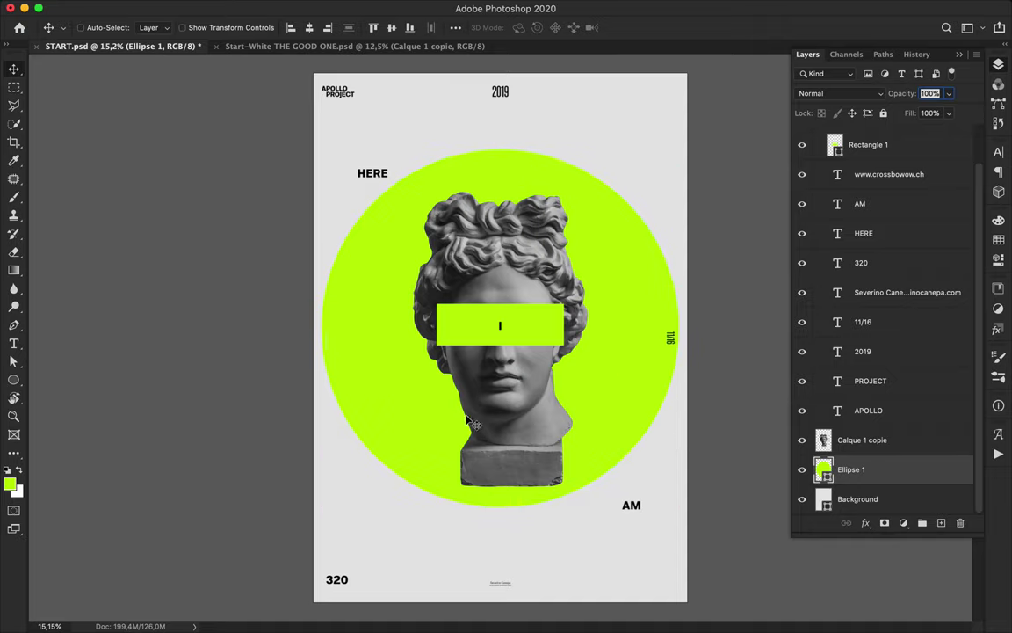
# - Duplicate the eye rectangle as two light grey bars cutting into the large circle's lower right and upper left
pyautogui.keyDown('super'); pyautogui.click(551, 326); pyautogui.keyUp('super')
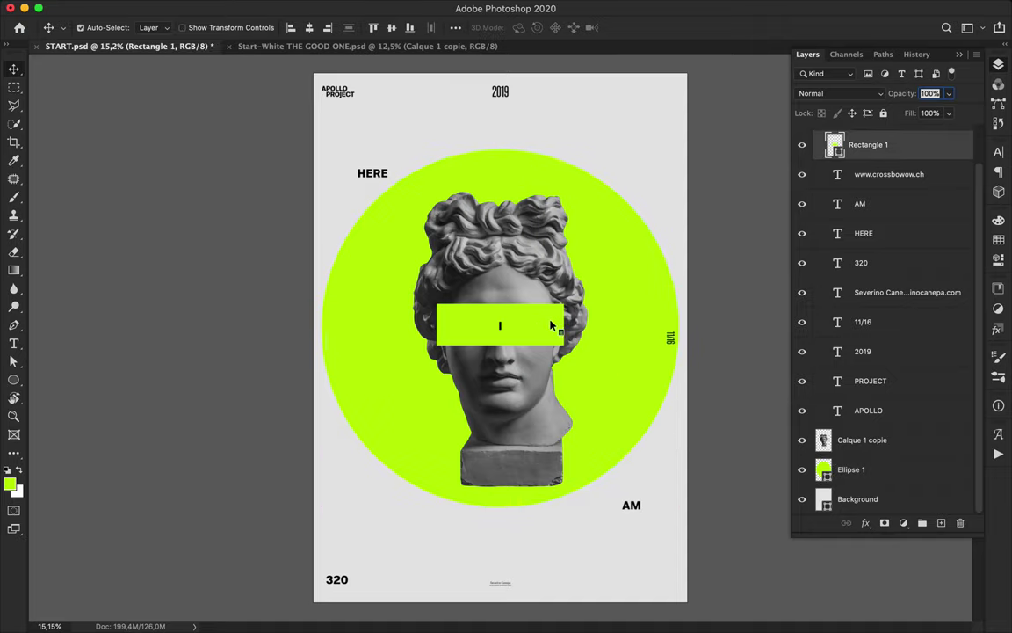
pyautogui.moveTo(541, 328); pyautogui.dragTo(666, 386)
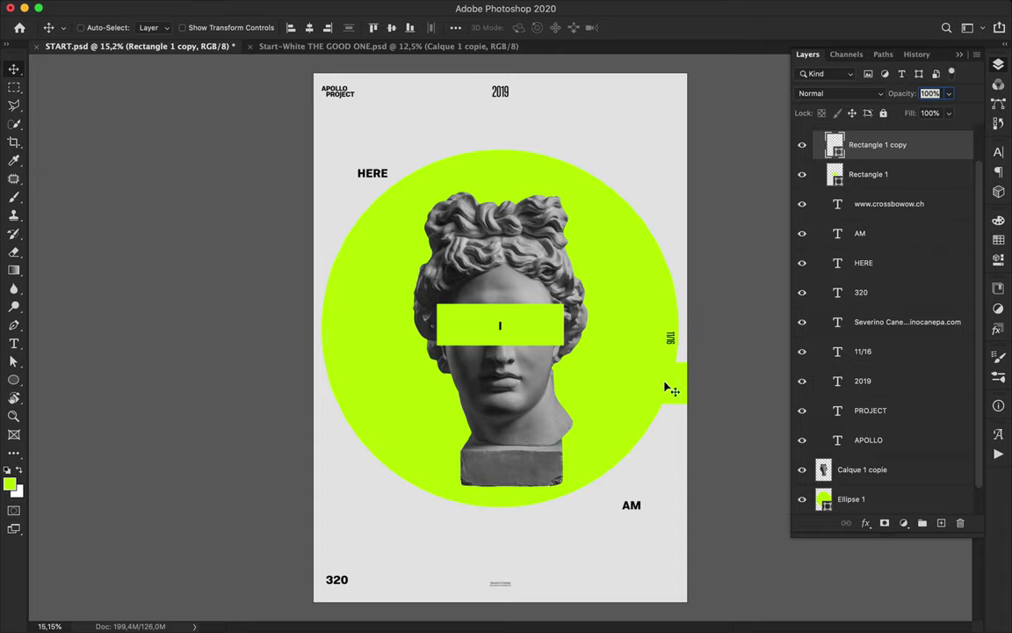
pyautogui.press('a')
pyautogui.click(210, 27)
pyautogui.click(154, 102)
pyautogui.press('v')
pyautogui.moveTo(618, 406); pyautogui.dragTo(362, 255)
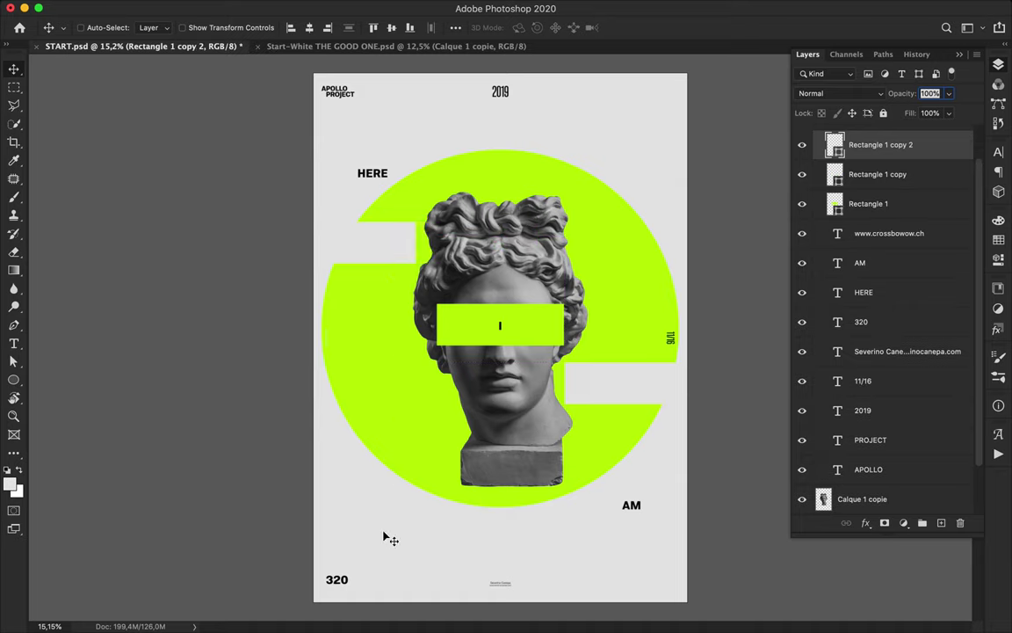
# - Rotate the 320 text 90 degrees counter-clockwise so it reads upward
pyautogui.click(341, 580)
pyautogui.hotkey('ctrl', 't')
pyautogui.moveTo(350, 560); pyautogui.dragTo(305, 553)
pyautogui.press('Return')
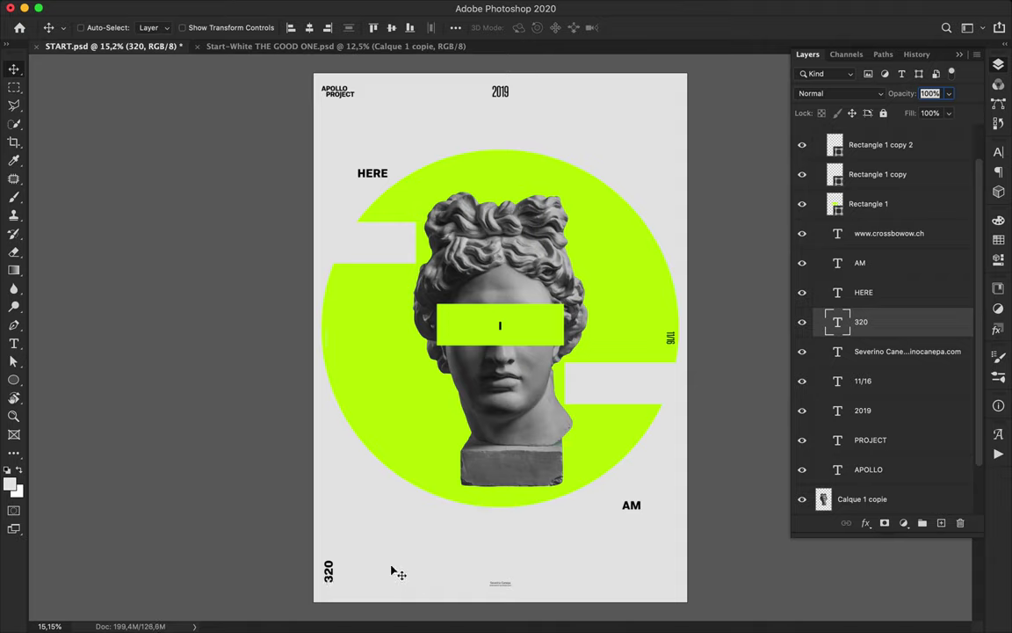
# - Reduce the 320 text to 30,35 pt and shift it closer to the poster's left edge
pyautogui.press('t')
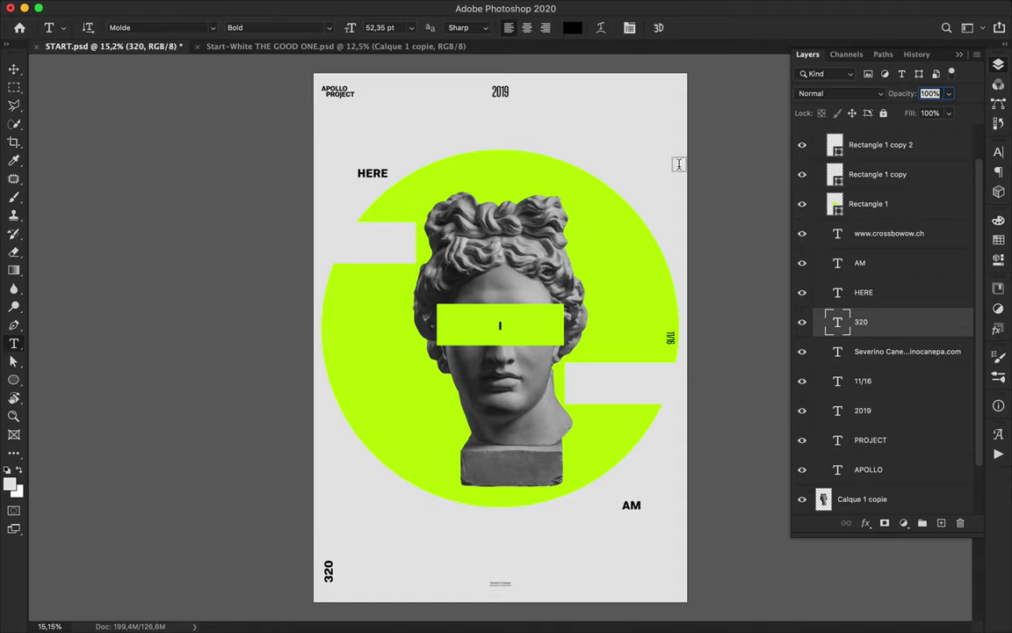
pyautogui.click(999, 151)
pyautogui.click(879, 182)
pyautogui.hotkey('shift', 'Down')
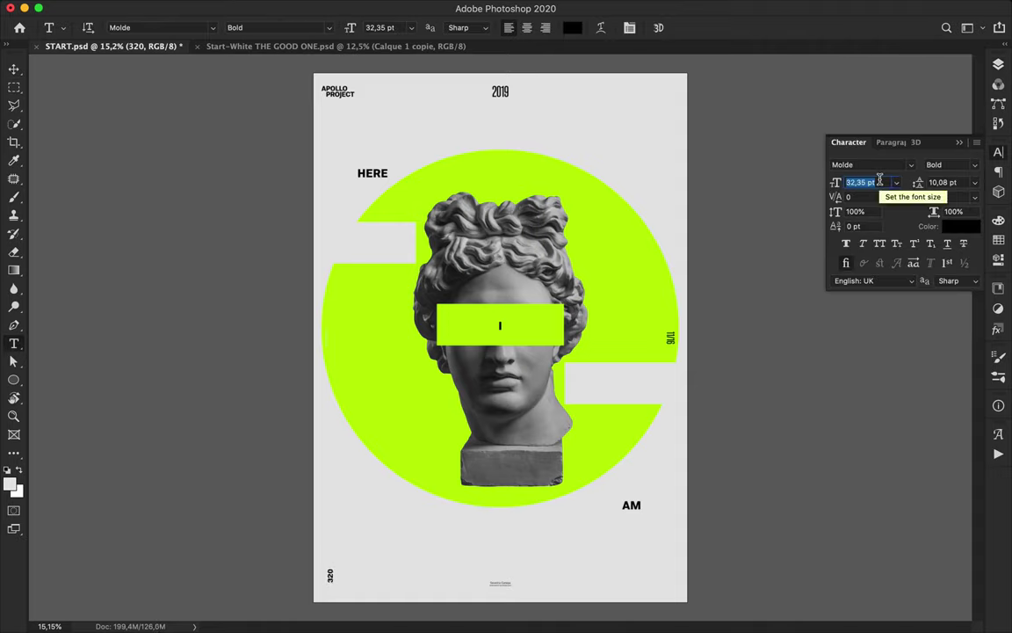
pyautogui.press('Down')
pyautogui.press('Down')
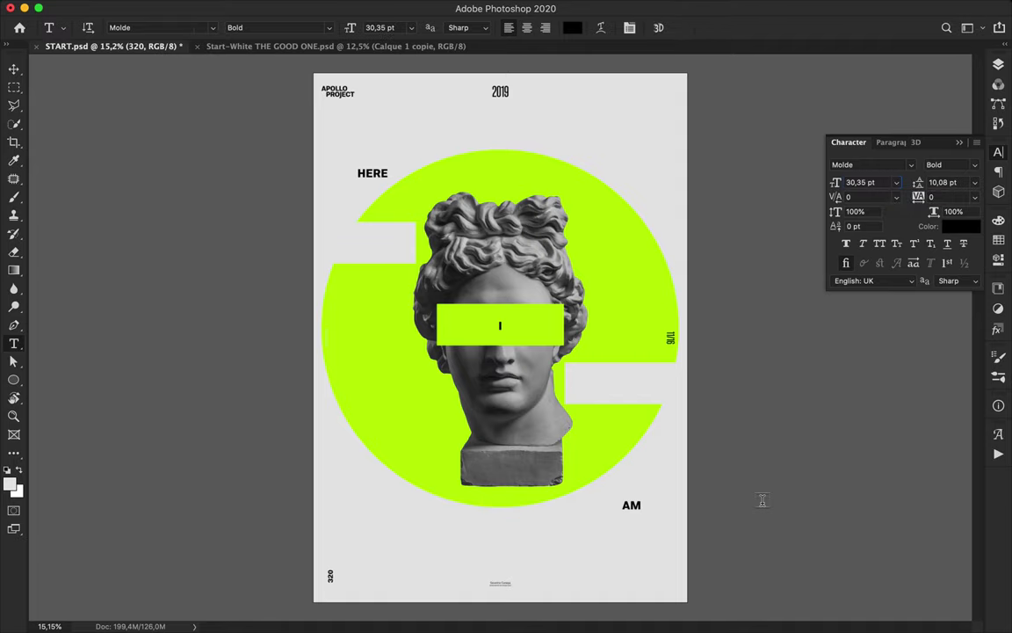
pyautogui.press('v')
pyautogui.click(998, 64)
pyautogui.moveTo(330, 579); pyautogui.dragTo(326, 580)
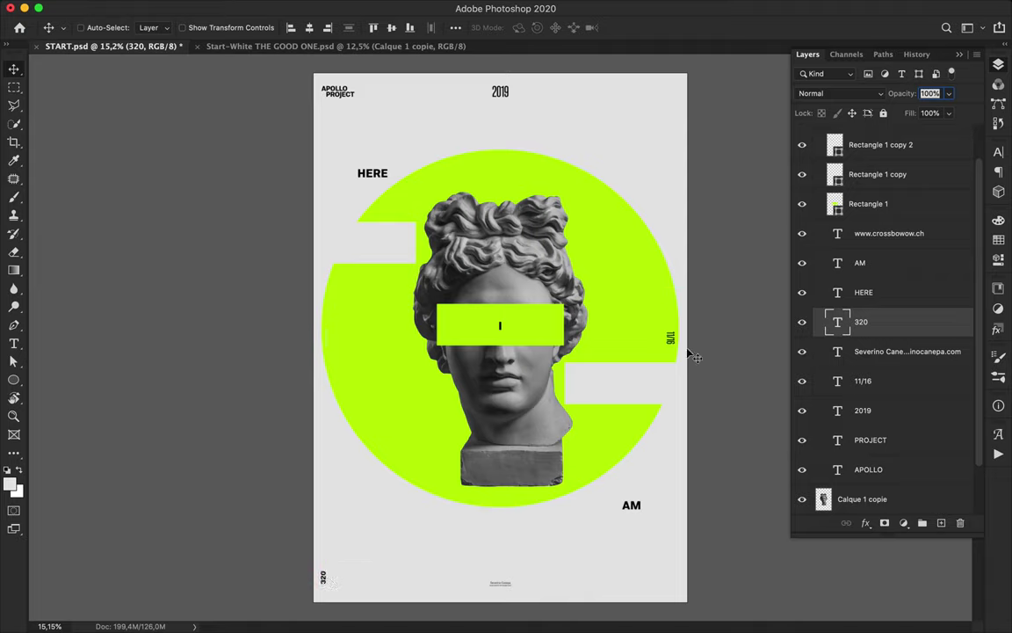
pyautogui.keyDown('super'); pyautogui.click(339, 91); pyautogui.keyUp('super')
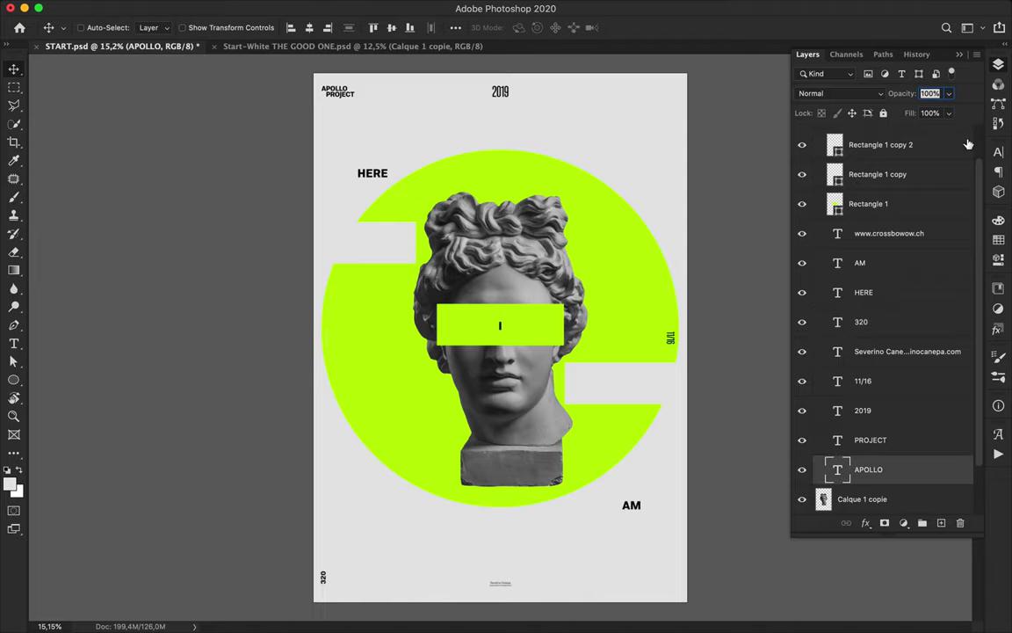
pyautogui.click(998, 153)
pyautogui.keyDown('super'); pyautogui.click(361, 171); pyautogui.keyUp('super')
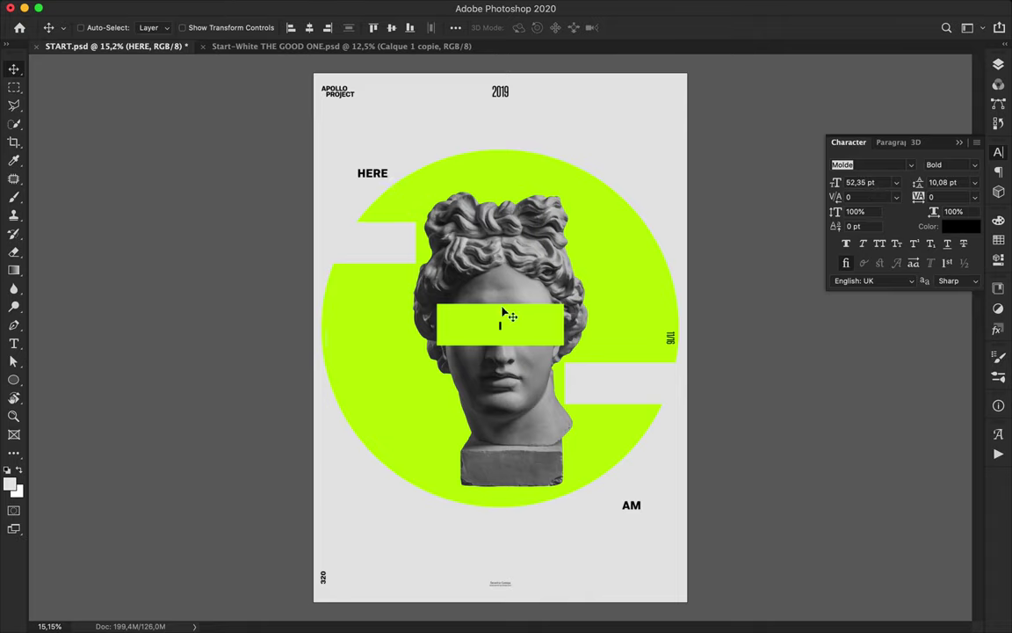
# - Sample the large circle's lime green as the foreground colour
pyautogui.press('m')
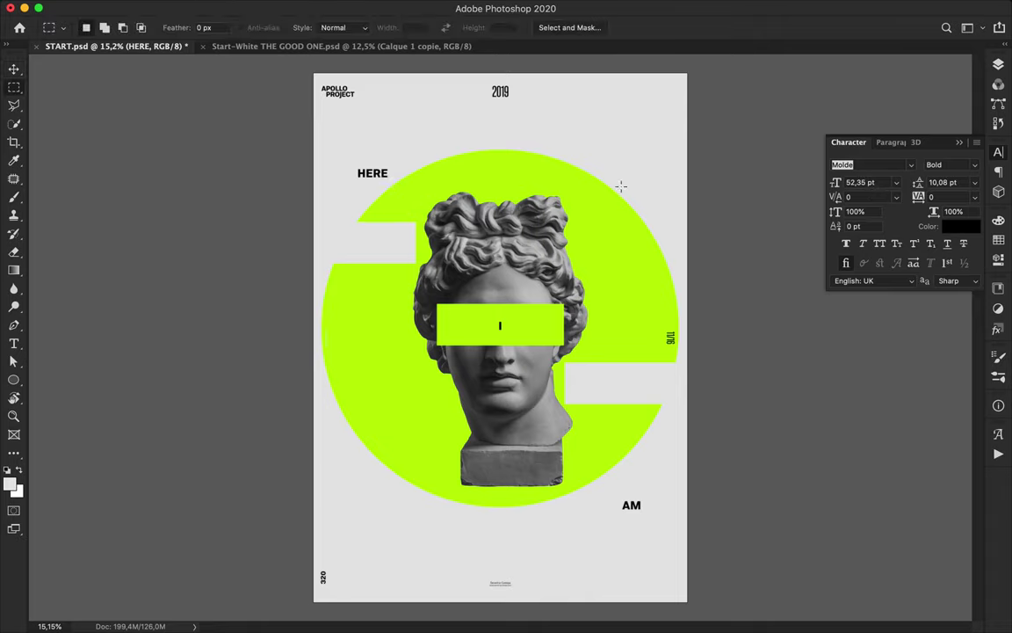
pyautogui.press('u')
pyautogui.press('i')
pyautogui.click(591, 232)
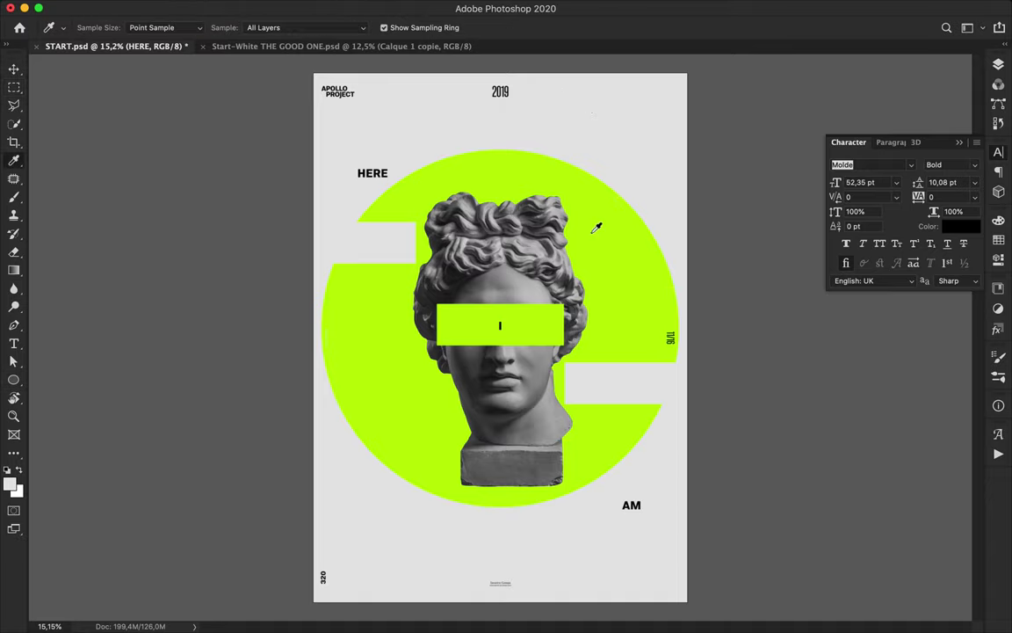
pyautogui.press('m')
pyautogui.moveTo(526, 77); pyautogui.dragTo(527, 160)
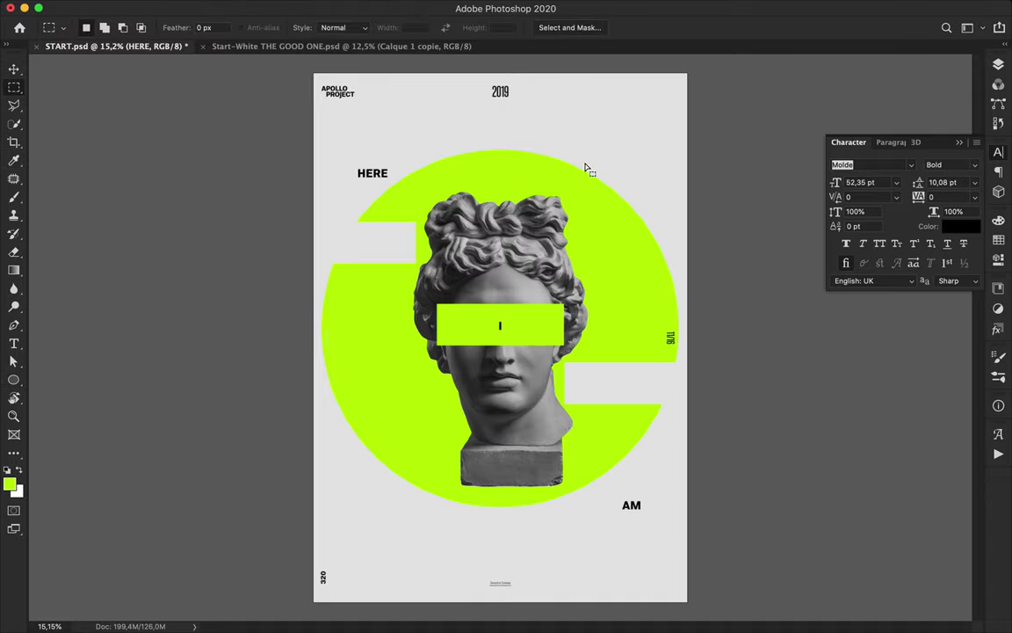
pyautogui.press('u')
pyautogui.moveTo(581, 93); pyautogui.dragTo(581, 160)
pyautogui.press('super+z')
# - Draw six thin vertical lime bars of varying lengths in the poster's upper-right area, some reaching into the large circle
pyautogui.moveTo(17, 388); pyautogui.dragTo(62, 378)
pyautogui.moveTo(588, 85)
pyautogui.mouseDown()
pyautogui.moveTo(589, 166)
pyautogui.moveTo(612, 104)
pyautogui.moveTo(605, 156)
pyautogui.mouseUp()
pyautogui.moveTo(619, 157); pyautogui.dragTo(621, 235)
pyautogui.moveTo(636, 85); pyautogui.dragTo(639, 227)
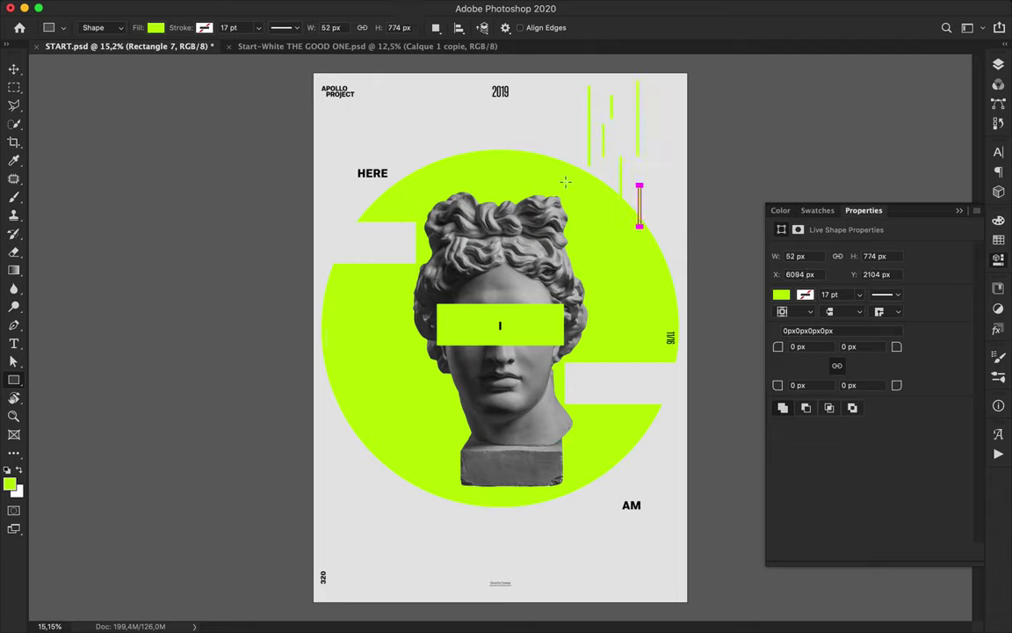
pyautogui.press('v')
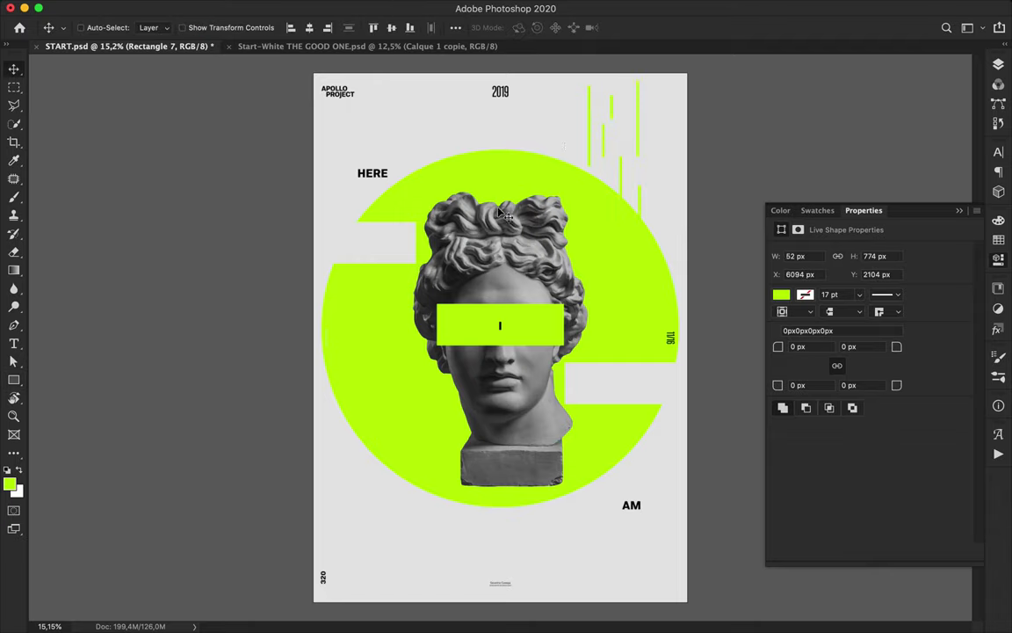
pyautogui.press('u')
pyautogui.moveTo(398, 443); pyautogui.dragTo(487, 512)
pyautogui.hotkey('ctrl', 'z')
pyautogui.click(15, 382)
pyautogui.click(71, 367)
pyautogui.moveTo(352, 409); pyautogui.dragTo(482, 542)
pyautogui.press('super+z')
pyautogui.moveTo(419, 458); pyautogui.dragTo(498, 519)
pyautogui.click(442, 385)
pyautogui.press('Escape')
pyautogui.press('v')
# - Draw a circle about 1926 px wide at the poster's lower left with no fill and a 4 pt lime stroke
pyautogui.press('u')
pyautogui.moveTo(325, 415); pyautogui.dragTo(430, 530)
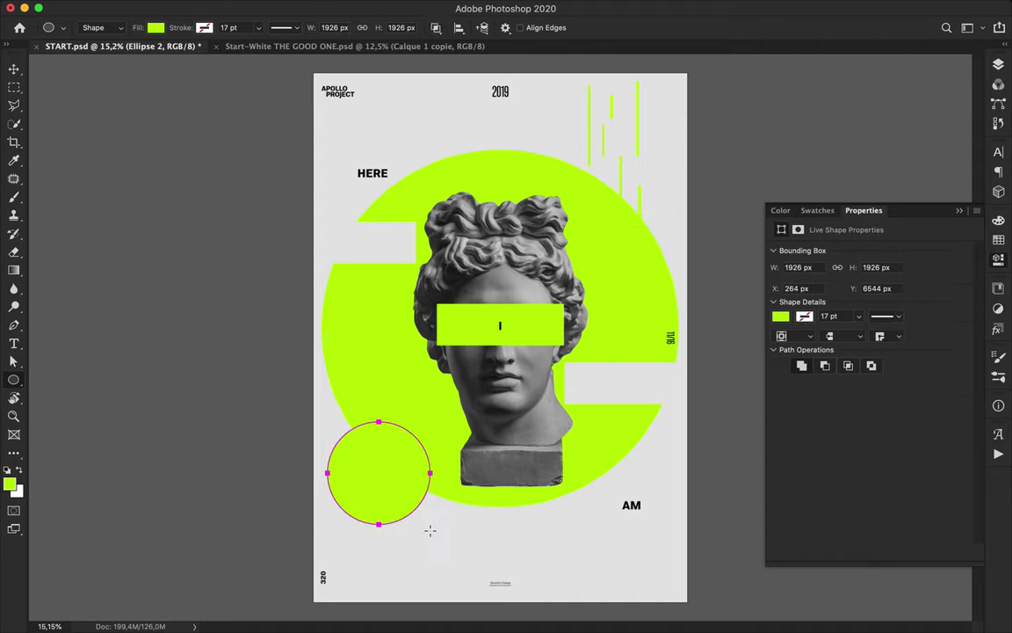
pyautogui.click(156, 28)
pyautogui.click(74, 56)
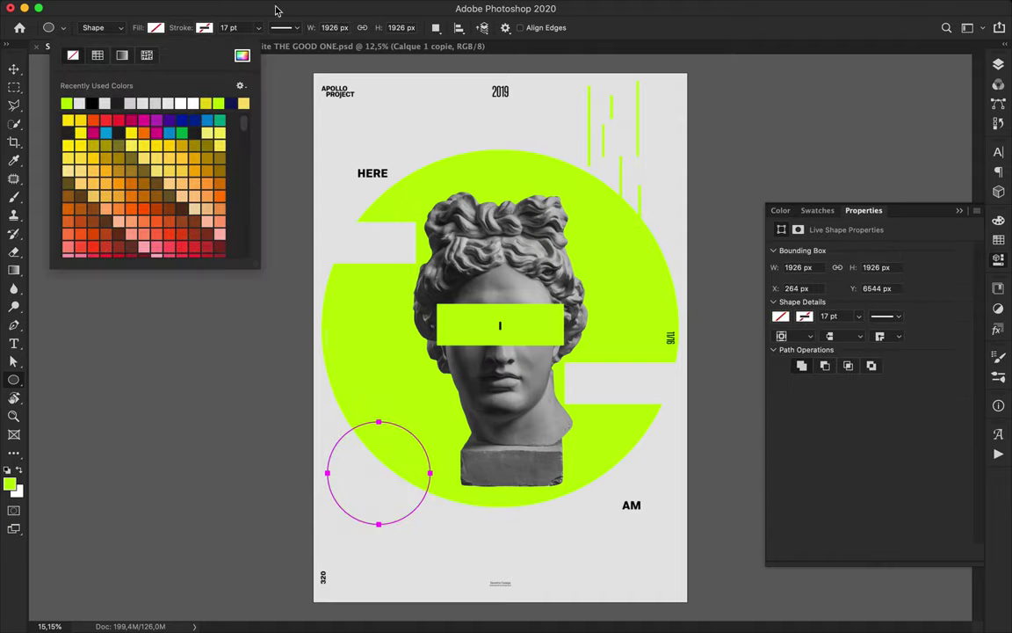
pyautogui.click(204, 29)
pyautogui.click(117, 102)
pyautogui.click(242, 27)
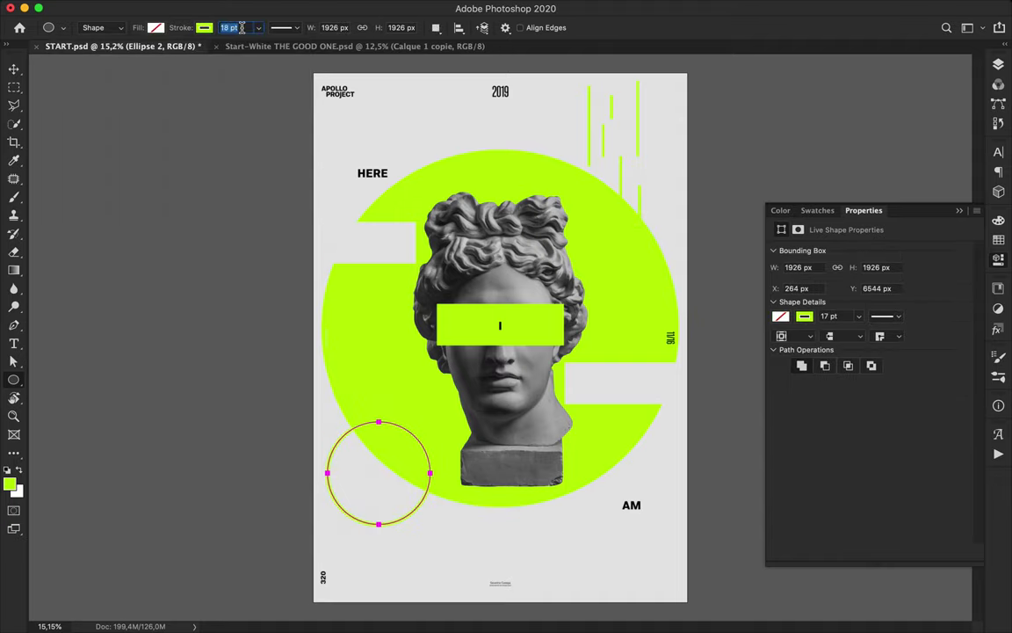
pyautogui.write('4')
pyautogui.press('Return')
# - Arrange copies of the outlined circle into three overlapping rings below the large circle and place the last copy behind the statue
pyautogui.press('v')
pyautogui.moveTo(402, 520); pyautogui.dragTo(498, 533)
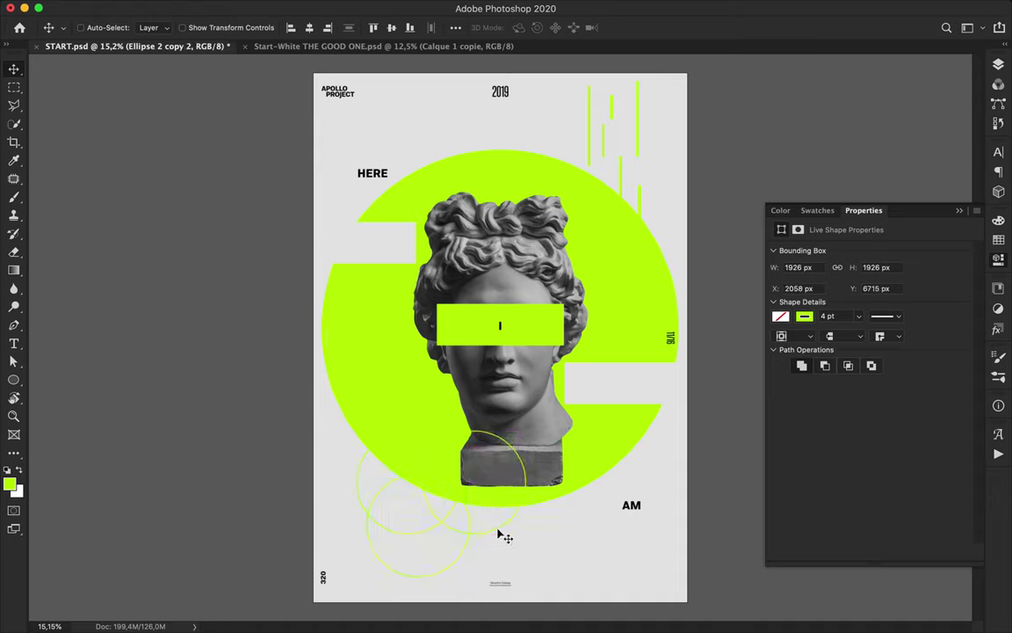
pyautogui.press('F7')
pyautogui.moveTo(900, 295); pyautogui.dragTo(883, 446)
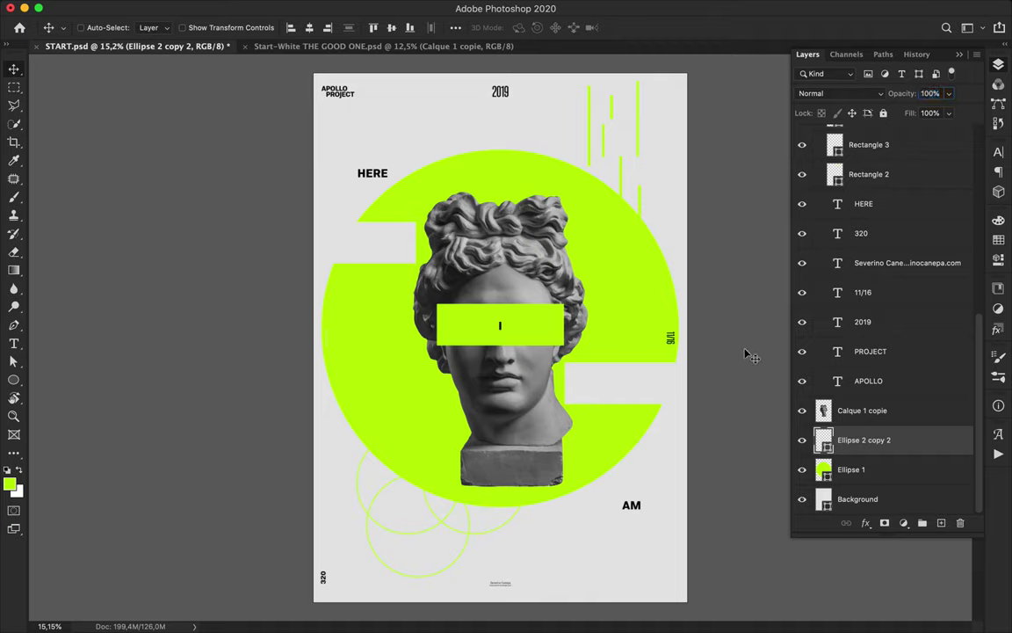
# - Draw a triangle about 1553 by 953 px with the Pen tool behind the upper right of the statue's head
pyautogui.hotkey('alt', '[')
pyautogui.press('p')
pyautogui.click(571, 184)
pyautogui.click(520, 233)
pyautogui.click(603, 234)
pyautogui.click(571, 186)
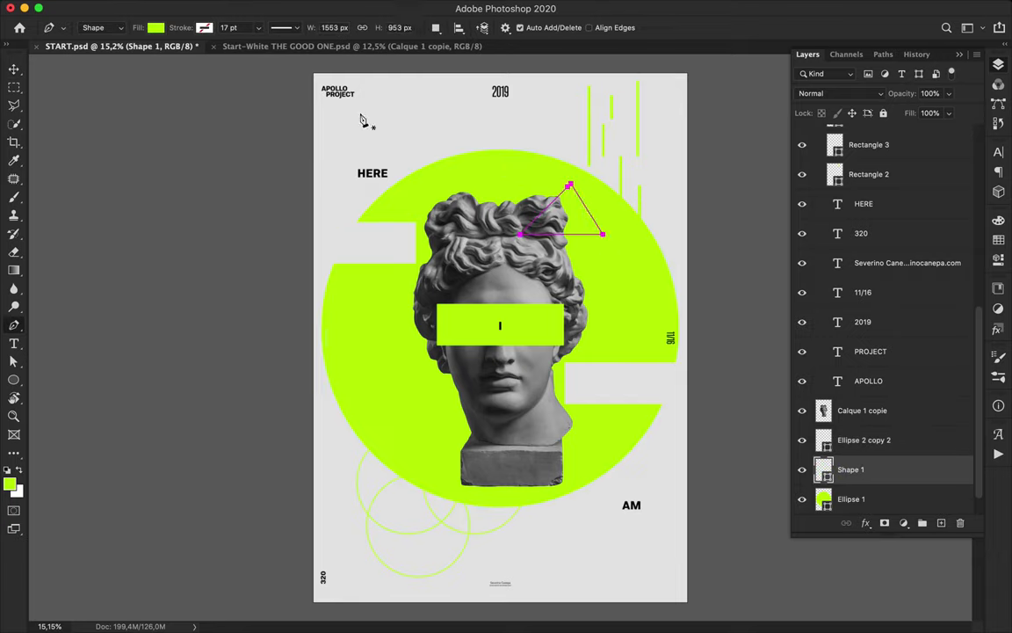
# - Bring the triangle in front of the statue and position it to cut into the upper right of the hair
pyautogui.moveTo(847, 401); pyautogui.dragTo(843, 406)
pyautogui.press('v')
pyautogui.moveTo(604, 244)
pyautogui.mouseDown()
pyautogui.moveTo(594, 197)
pyautogui.moveTo(595, 230)
pyautogui.mouseUp()
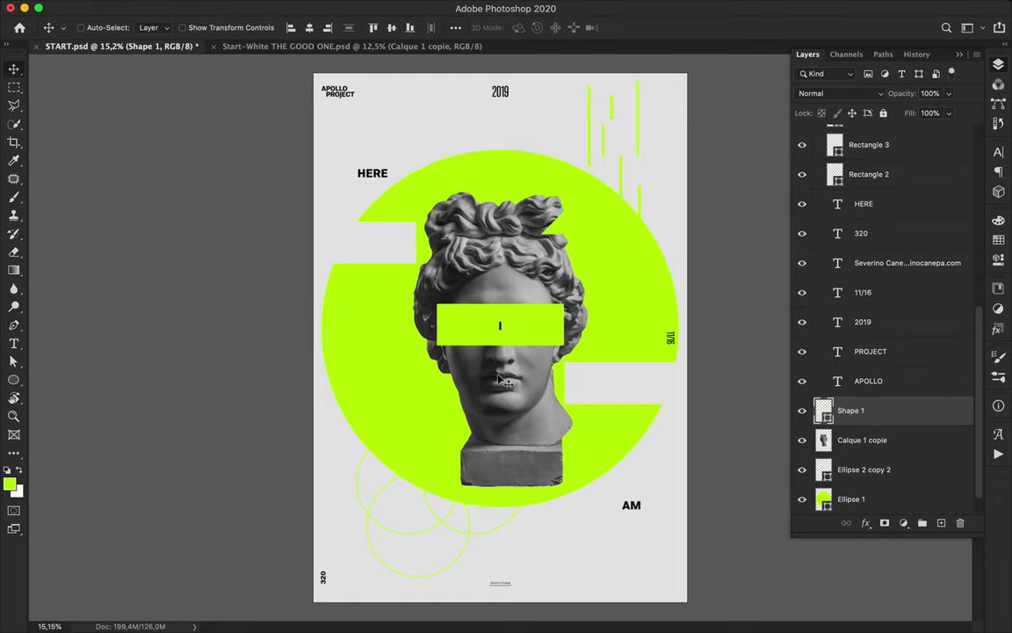
# - Resize the grey bar at the large circle's upper left into a thinner strip
pyautogui.keyDown('super'); pyautogui.click(389, 247); pyautogui.keyUp('super')
pyautogui.press('super+t')
pyautogui.moveTo(400, 262); pyautogui.dragTo(384, 243)
pyautogui.press('Return')
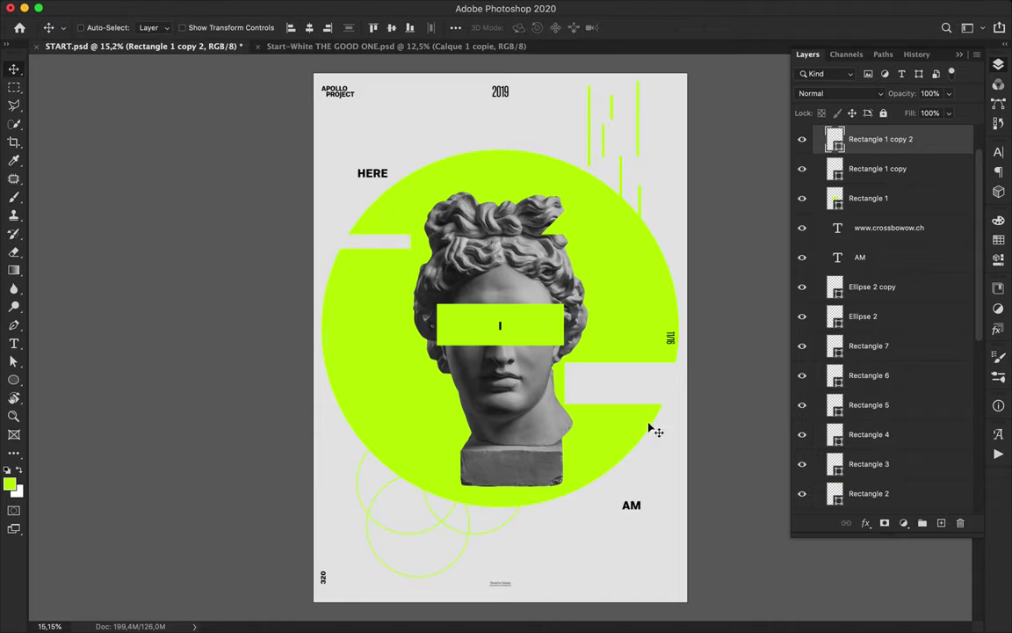
# - Make the grey bar at the large circle's lower right thinner and shorter, and move it slightly lower
pyautogui.keyDown('super'); pyautogui.click(613, 391); pyautogui.keyUp('super')
pyautogui.press('super+t')
pyautogui.moveTo(628, 365); pyautogui.dragTo(620, 417)
pyautogui.press('Return')
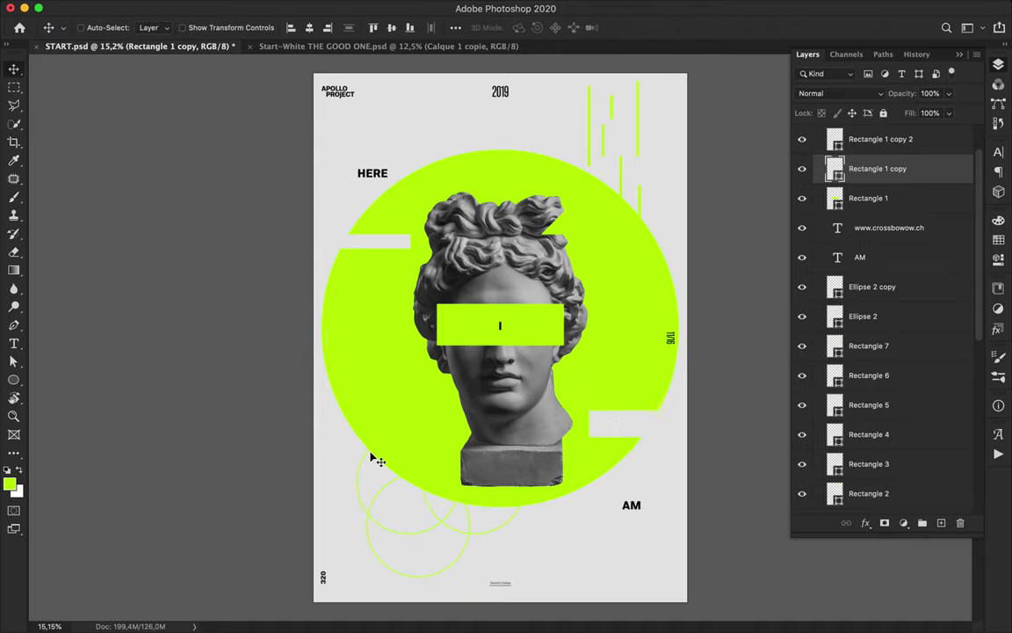
# - Draw a light grey triangle about 1368 px wide and 2230 px high with the Pen tool over the circle's lower left
pyautogui.press('p')
pyautogui.click(336, 443)
pyautogui.keyDown('shift'); pyautogui.click(408, 373); pyautogui.keyUp('shift')
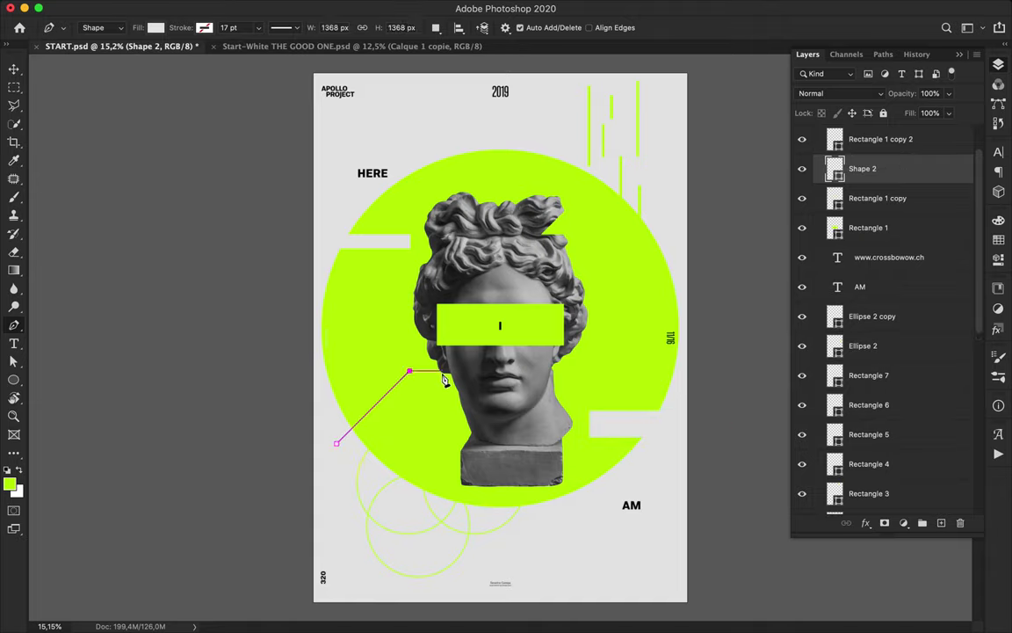
pyautogui.keyDown('shift'); pyautogui.click(408, 488); pyautogui.keyUp('shift')
pyautogui.click(336, 443)
pyautogui.press('v')
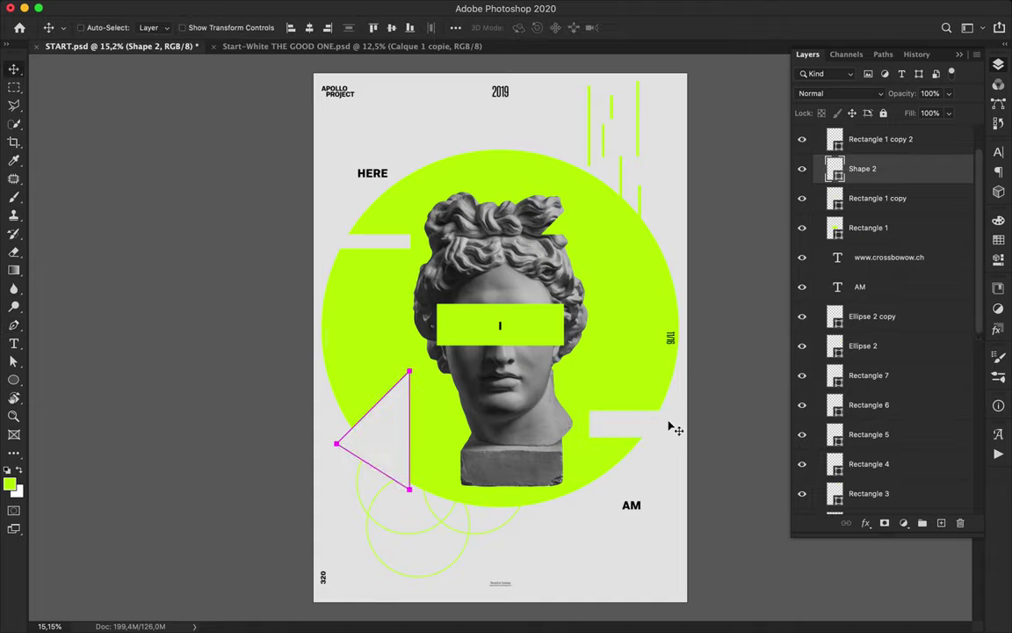
# - Place the grey triangle's layer directly above the large circle and lower it so only its tip cuts into the circle
pyautogui.moveTo(902, 168); pyautogui.dragTo(885, 457)
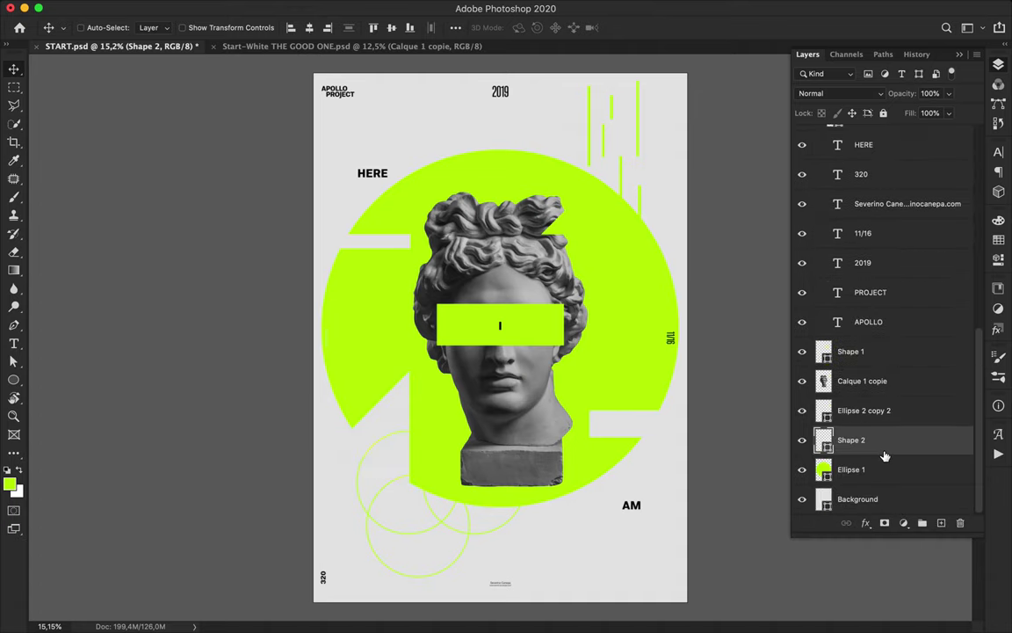
pyautogui.press('super+t')
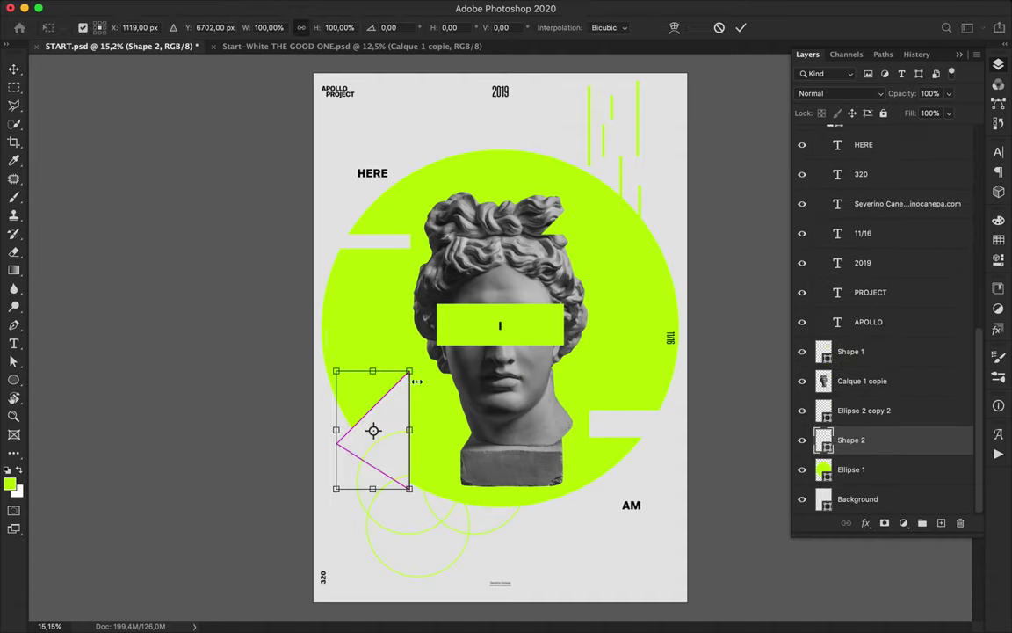
pyautogui.moveTo(394, 448); pyautogui.dragTo(395, 534)
pyautogui.press('Return')
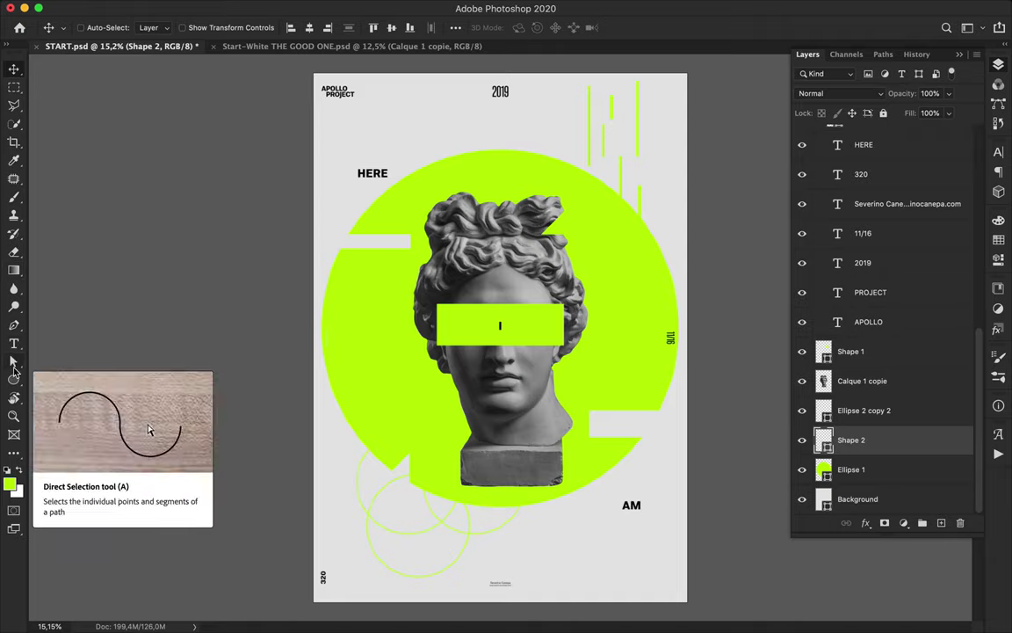
# - Draw a small three-sided polygon about 211 by 183 px at the centre of the statue's face and fill it lime
pyautogui.press('u')
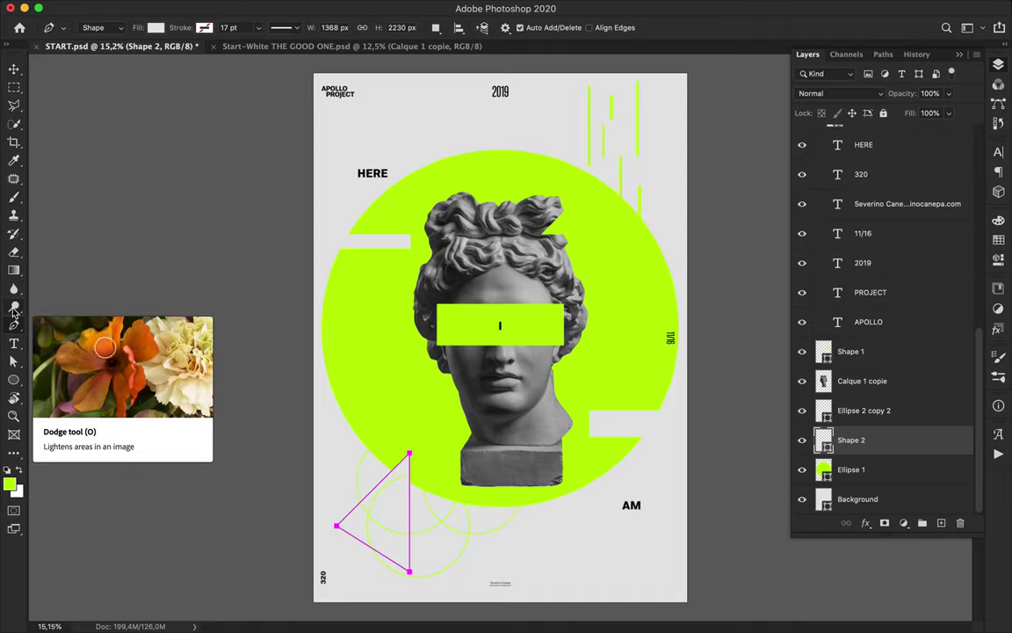
pyautogui.rightClick(13, 379)
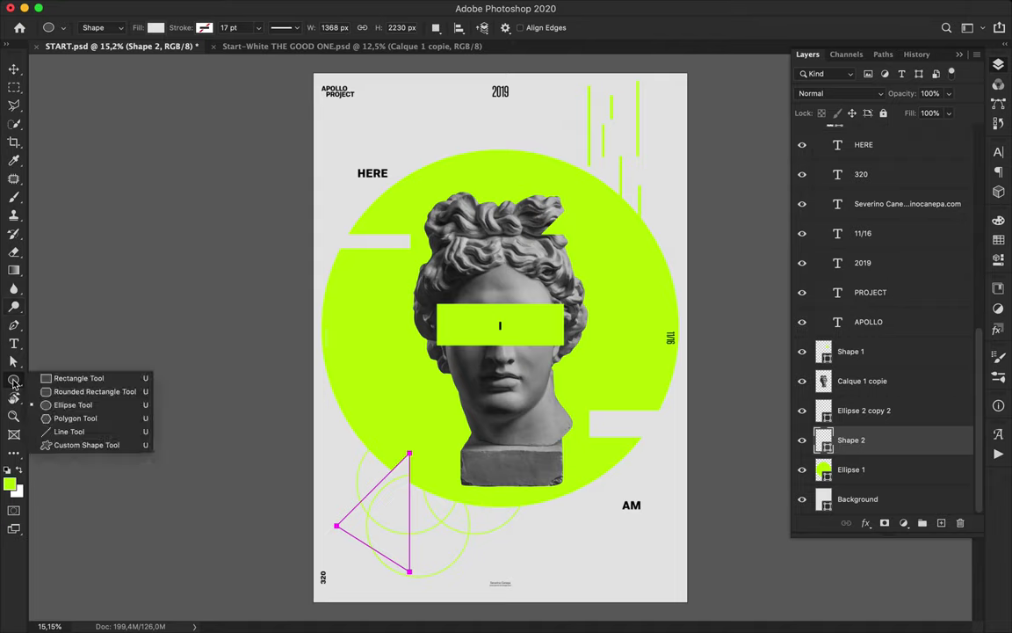
pyautogui.click(66, 418)
pyautogui.moveTo(497, 334); pyautogui.dragTo(502, 341)
pyautogui.moveTo(498, 332); pyautogui.dragTo(498, 332)
pyautogui.click(156, 28)
pyautogui.click(67, 103)
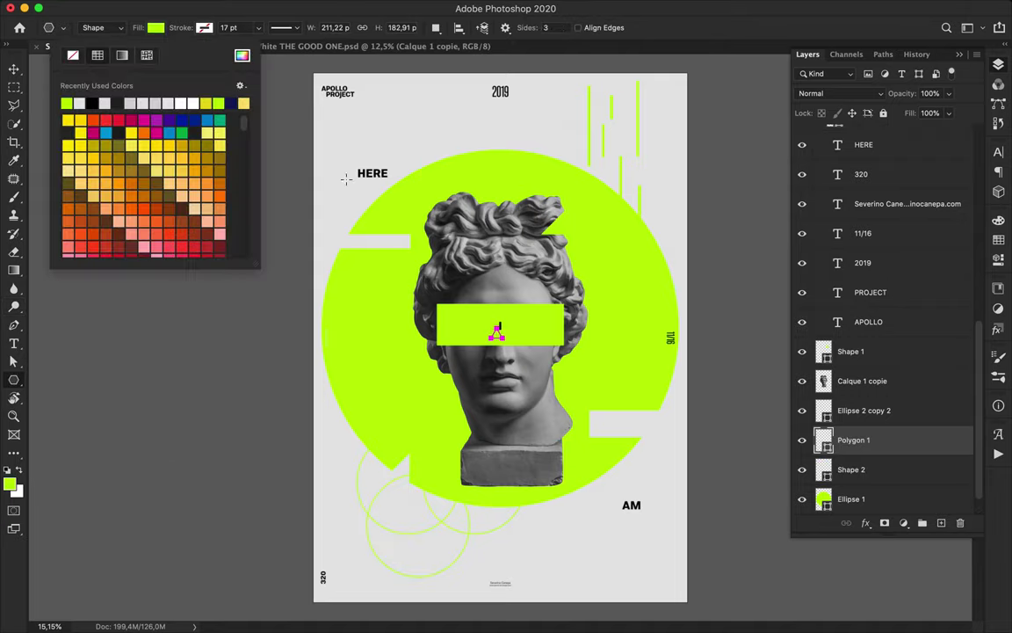
# - Flip the small triangle to point downward from the lime eye bar's lower edge and bring it in front of the statue
pyautogui.hotkey('ctrl', 't')
pyautogui.moveTo(486, 322); pyautogui.dragTo(534, 357)
pyautogui.scroll(5, 516, 316)
pyautogui.moveTo(501, 316); pyautogui.dragTo(514, 362)
pyautogui.press('Return')
pyautogui.hotkey('ctrl', ']')
pyautogui.hotkey('ctrl', ']')
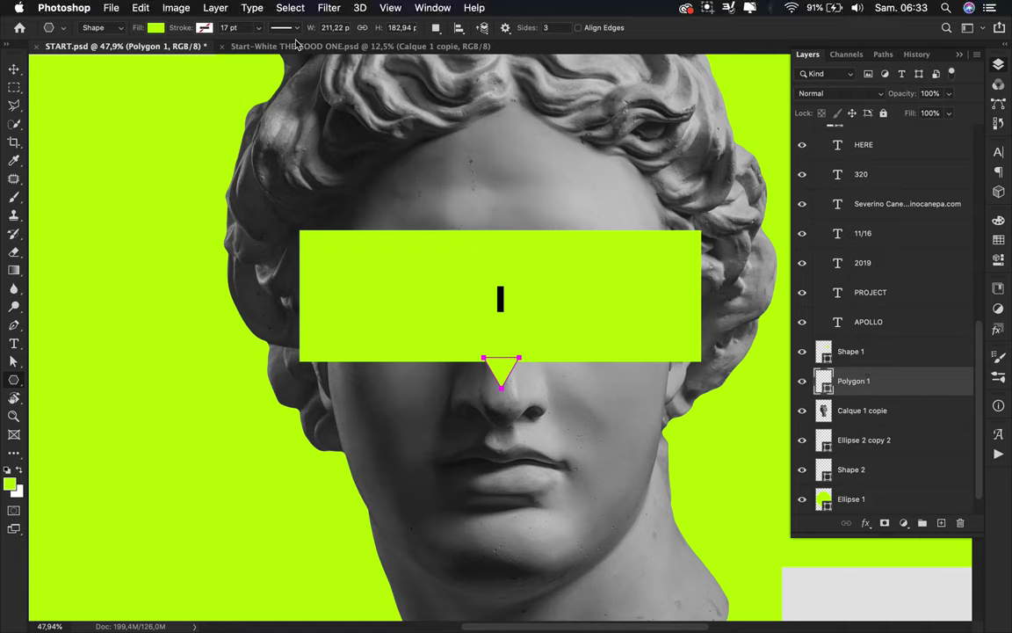
# - Save the START.psd document
pyautogui.press('a')
pyautogui.press('v')
pyautogui.press('super+minus')
pyautogui.hotkey('ctrl', '0')
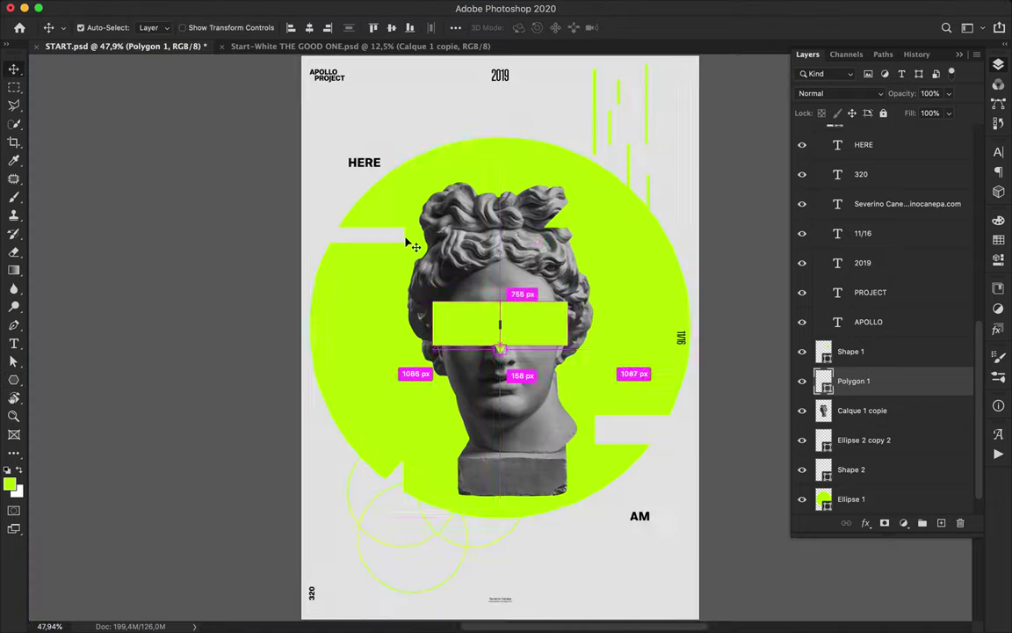
pyautogui.hotkey('ctrl', 's')
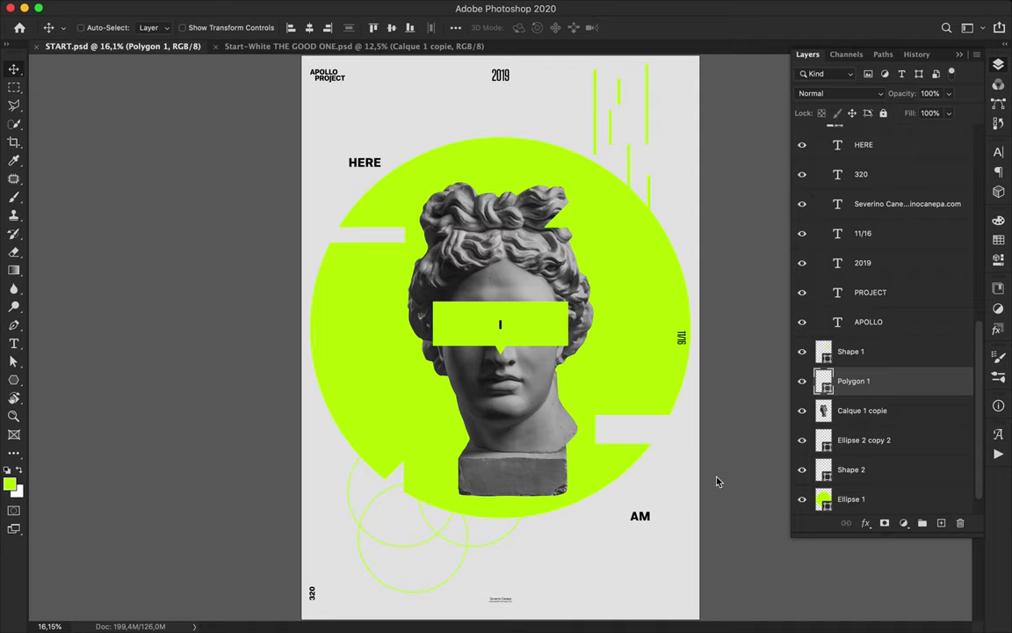
pyautogui.press('u')
pyautogui.moveTo(339, 150); pyautogui.dragTo(388, 181)
pyautogui.hotkey('ctrl', 'z')
# - Draw a rectangle about 856 by 346 px behind the word HERE
pyautogui.rightClick(17, 384)
pyautogui.click(51, 383)
pyautogui.moveTo(344, 155); pyautogui.dragTo(392, 173)
pyautogui.press('v')
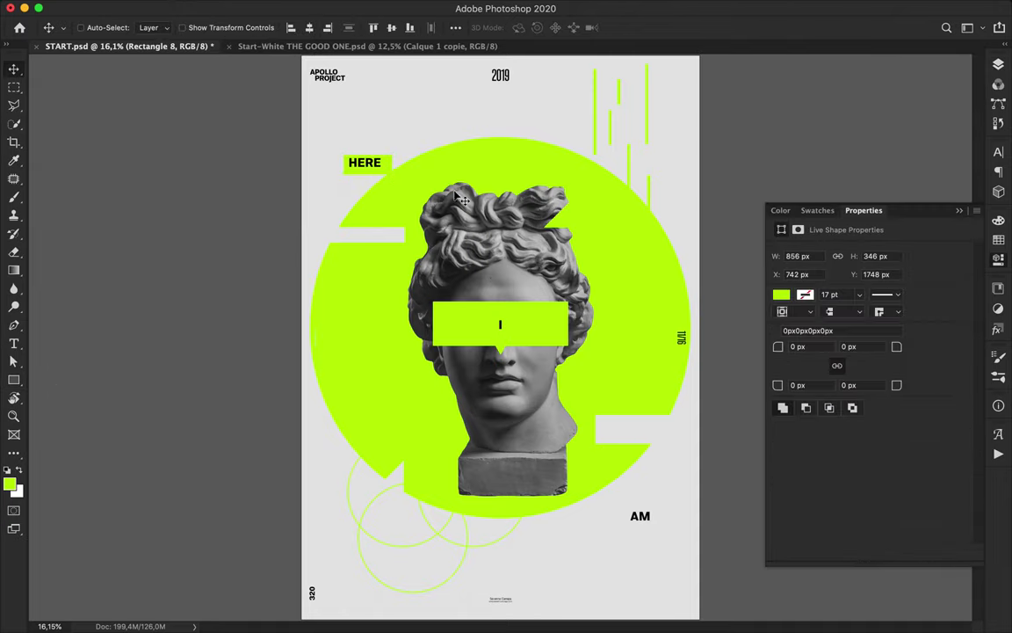
# - Set the HERE rectangle to no fill with a 17 pt lime stroke
pyautogui.press('a')
pyautogui.click(202, 29)
pyautogui.click(129, 55)
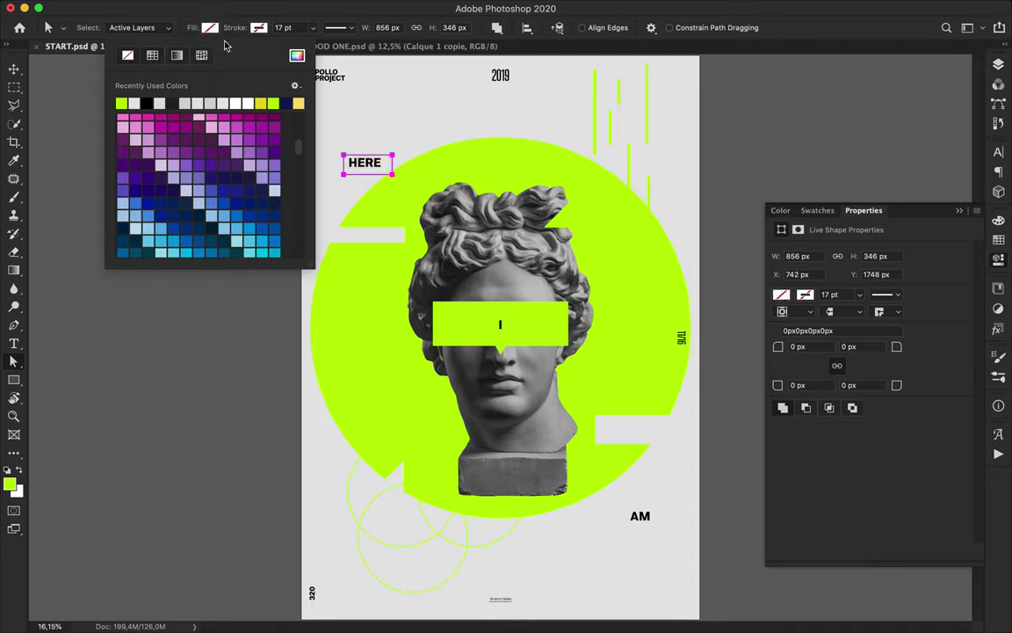
pyautogui.click(259, 28)
pyautogui.click(170, 103)
# - Duplicate the outlined rectangle and place the copy around the word AM
pyautogui.press('v')
pyautogui.moveTo(392, 163)
pyautogui.mouseDown()
pyautogui.moveTo(678, 515)
pyautogui.moveTo(669, 516)
pyautogui.mouseUp()
pyautogui.scroll(-2, 601, 390)
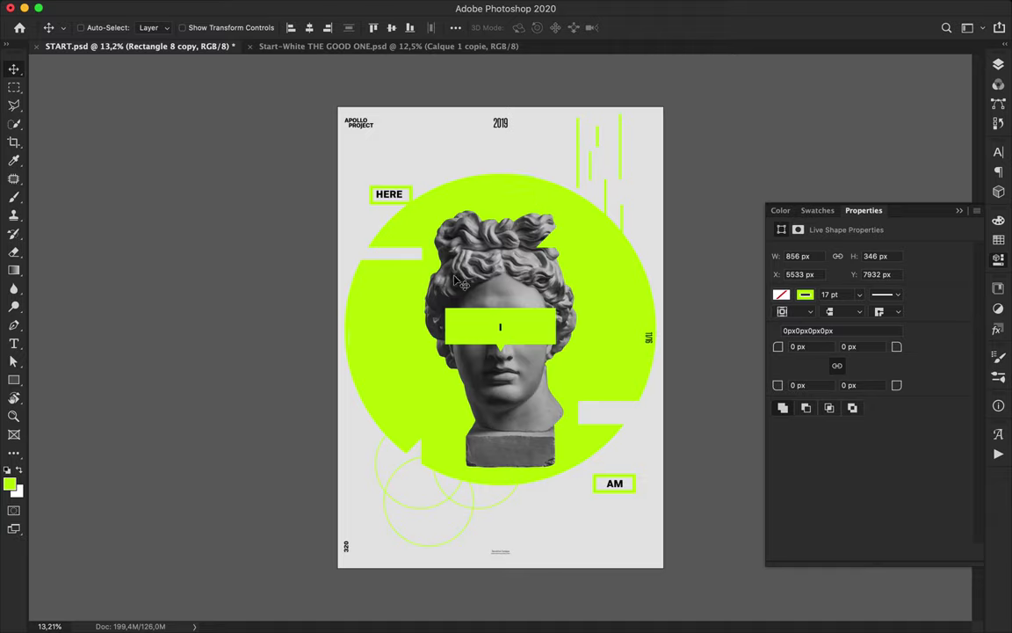
# - Draw lime-outlined rectangles of about 1609 by 332 px over the statue's left forehead and about 856 by 805 px beside its right jaw
pyautogui.press('u')
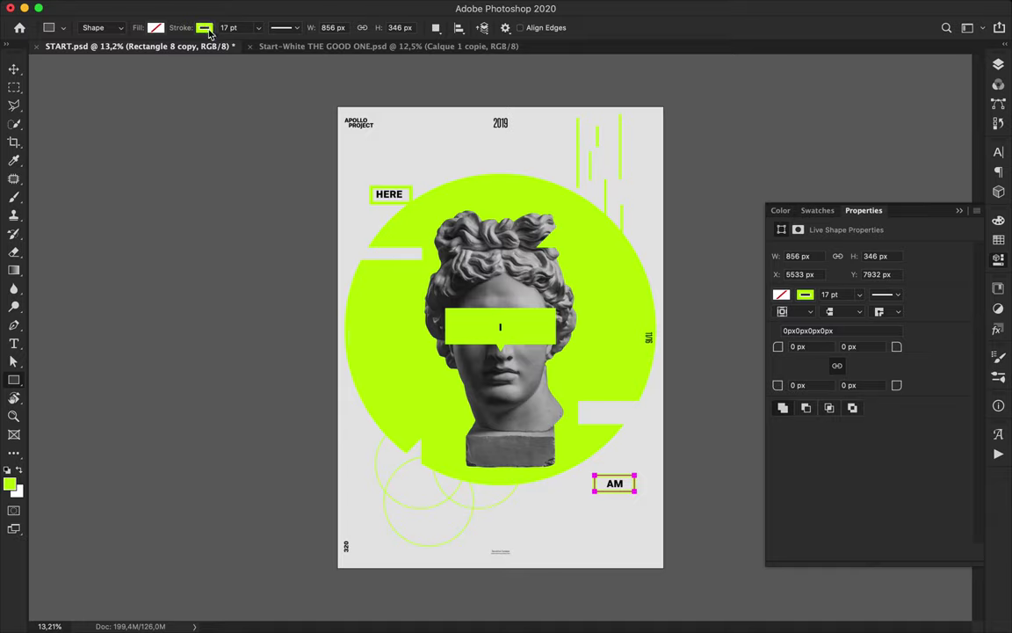
pyautogui.moveTo(414, 273); pyautogui.dragTo(489, 289)
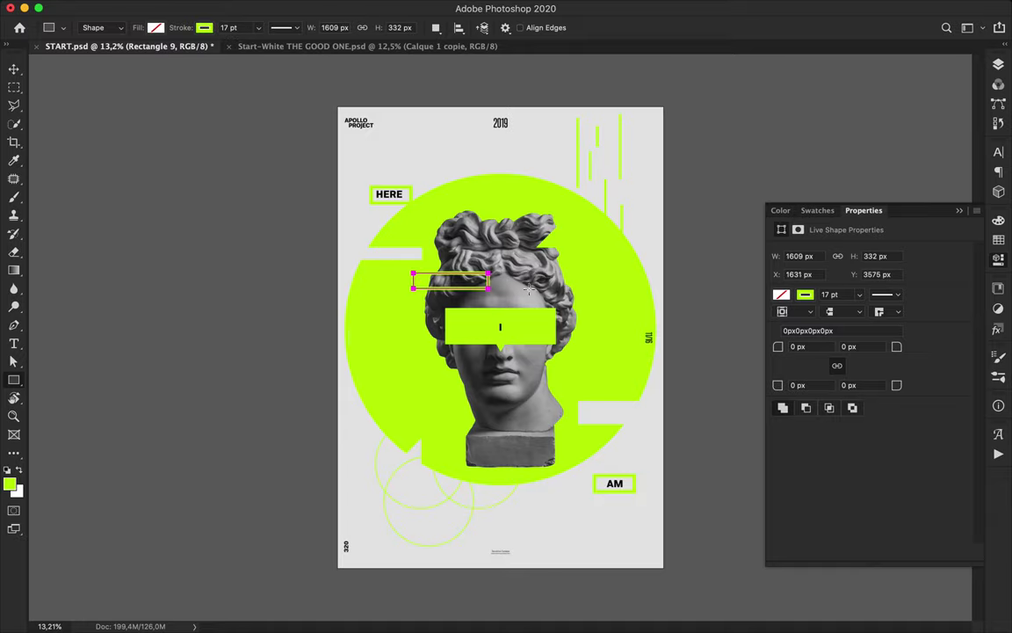
pyautogui.press('v')
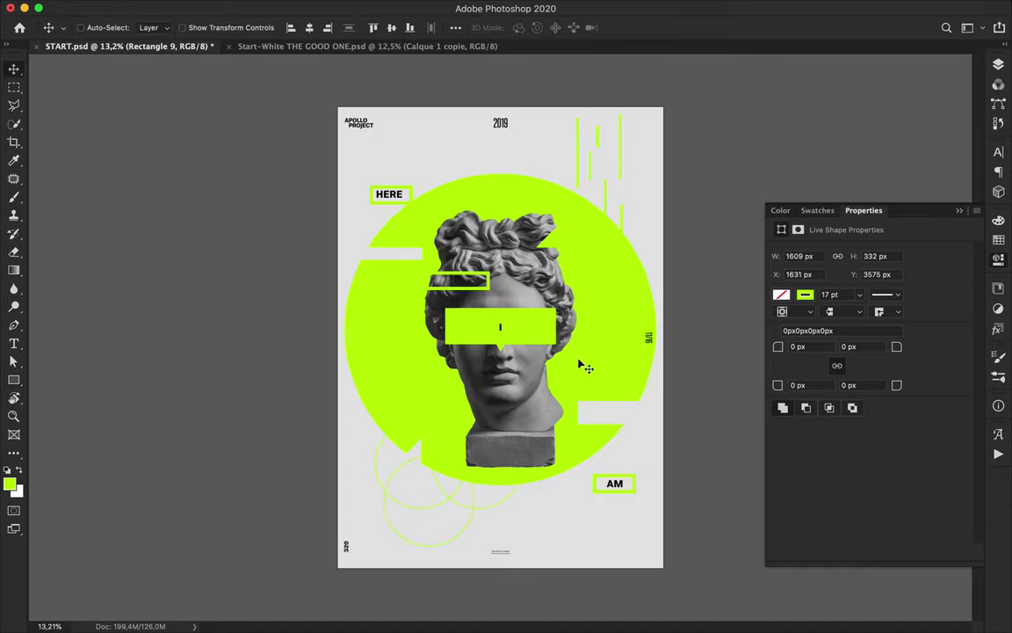
pyautogui.press('u')
pyautogui.moveTo(566, 371); pyautogui.dragTo(524, 407)
pyautogui.press('v')
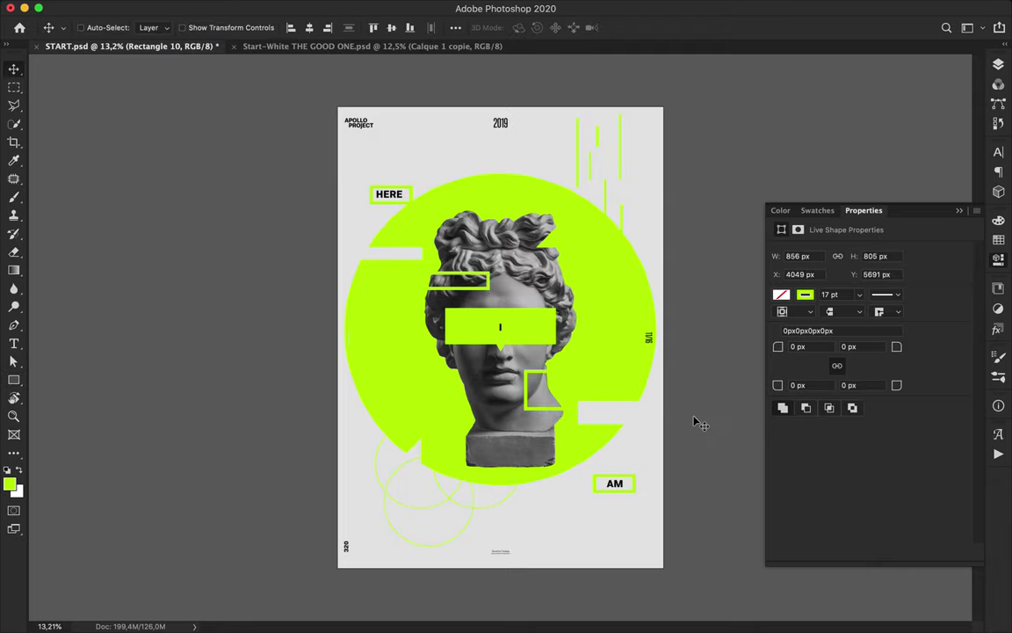
# - Copy the statue's lower-left diagonal portion to a new layer with the Polygonal Lasso and move the fragment to the poster's lower left
pyautogui.click(457, 362)
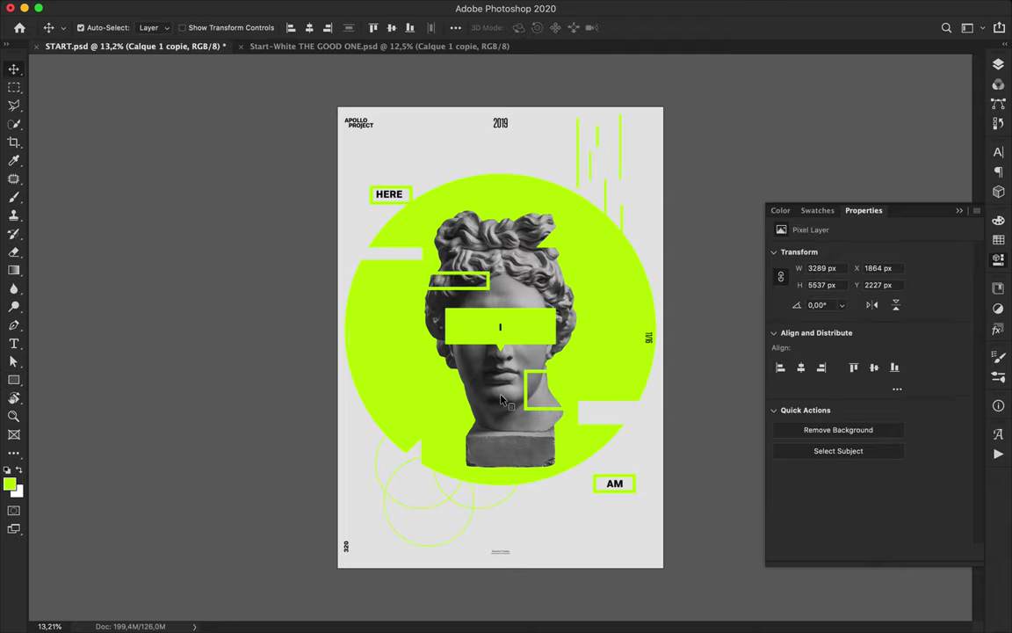
pyautogui.press('l')
pyautogui.click(437, 345)
pyautogui.click(436, 468)
pyautogui.doubleClick(558, 468)
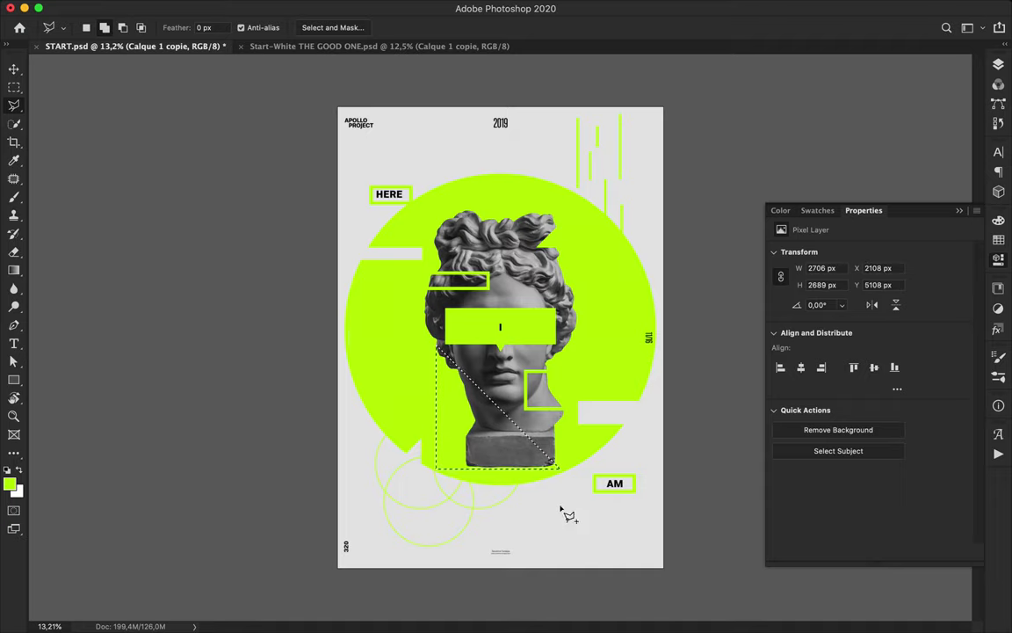
pyautogui.hotkey('ctrl', 'j')
pyautogui.press('v')
pyautogui.moveTo(457, 413); pyautogui.dragTo(391, 454)
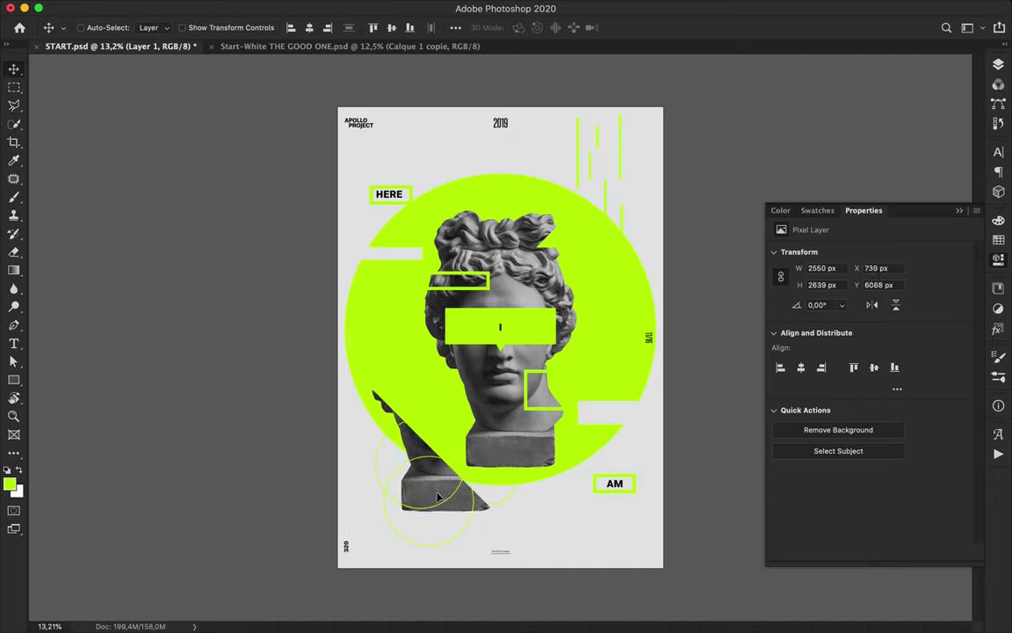
# - Place the lower-left statue fragment directly above the background, behind the circle, and shift it about 499 px left
pyautogui.click(998, 64)
pyautogui.scroll(-5, 917, 242)
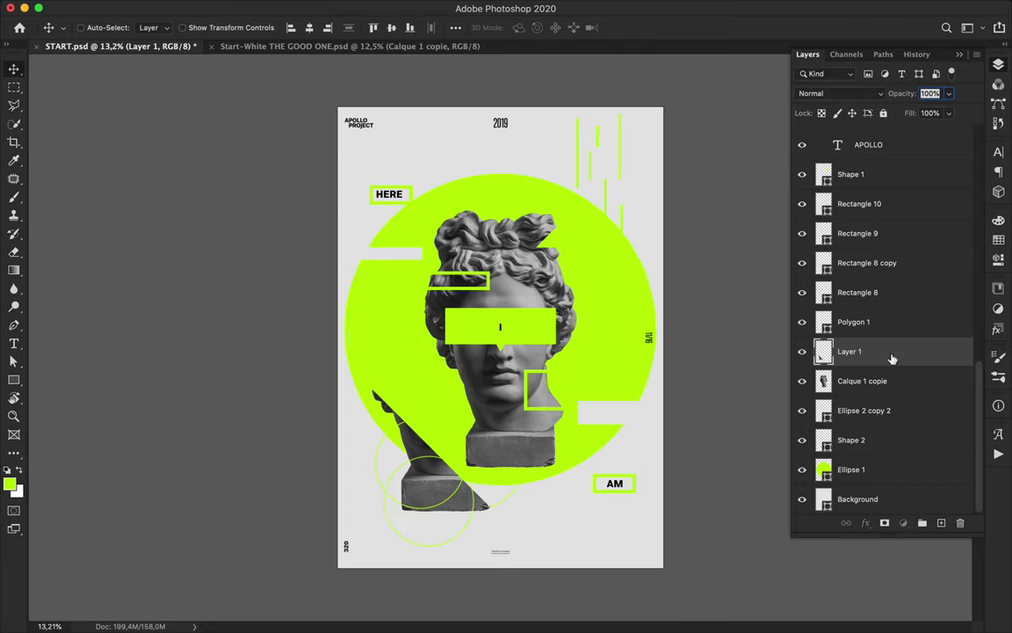
pyautogui.moveTo(893, 351); pyautogui.dragTo(887, 490)
pyautogui.moveTo(484, 503); pyautogui.dragTo(461, 505)
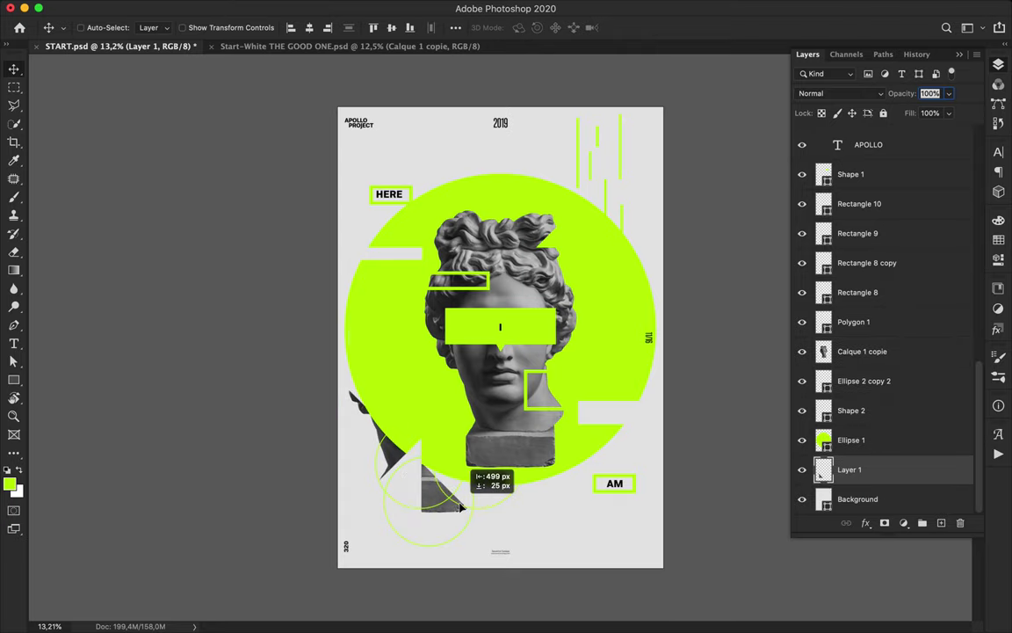
# - Replace the grey triangle with a matching cutout in the rasterized lime circle and shift the statue fragment right to show through it
pyautogui.keyDown('ctrl'); pyautogui.click(433, 421); pyautogui.keyUp('ctrl')
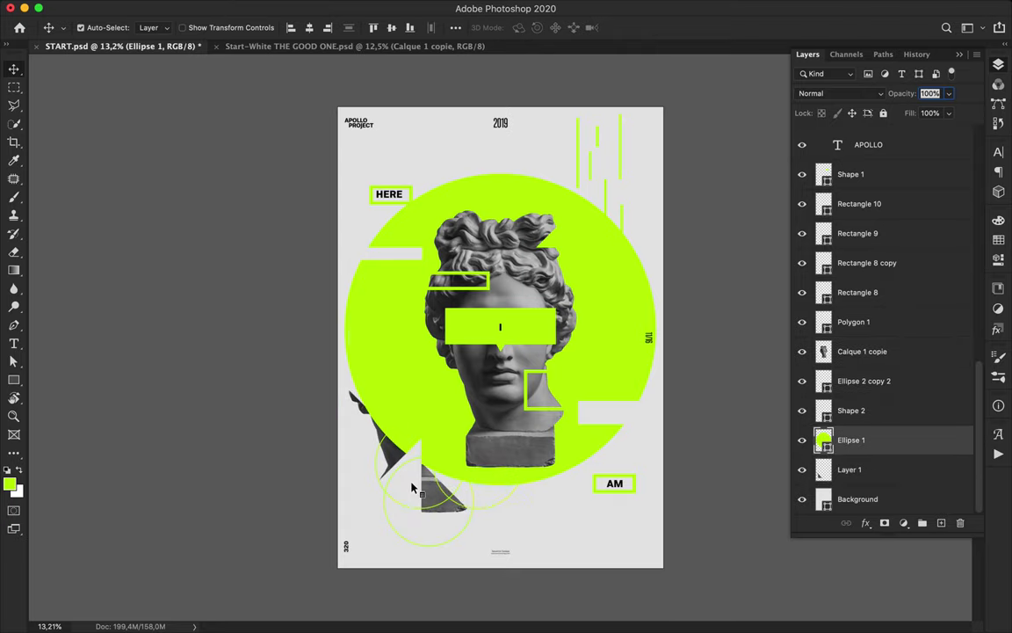
pyautogui.keyDown('shift'); pyautogui.keyDown('super'); pyautogui.click(411, 486); pyautogui.keyUp('super'); pyautogui.keyUp('shift')
pyautogui.click(839, 411)
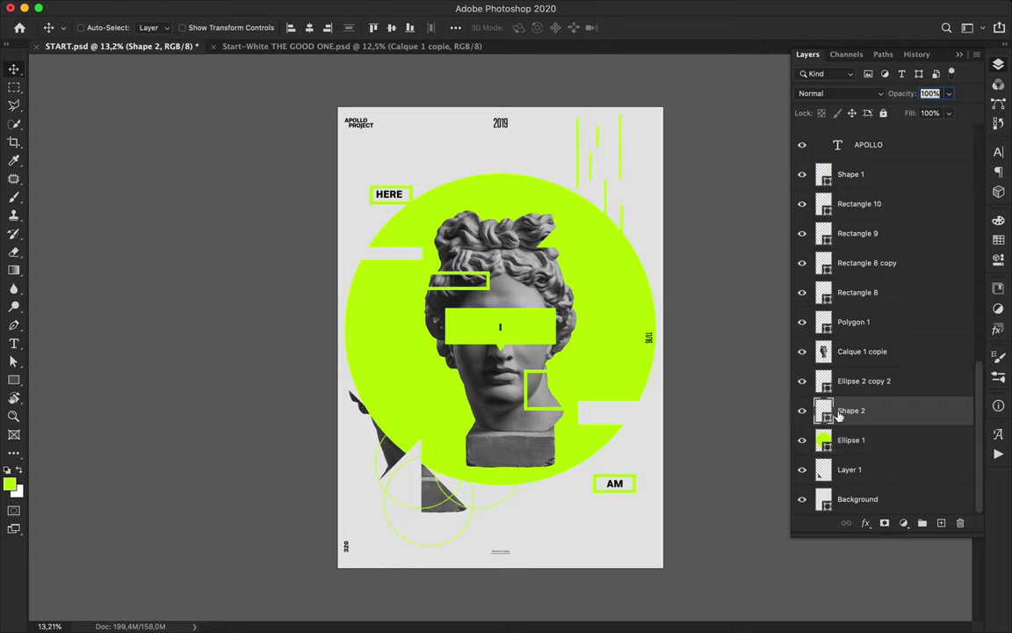
pyautogui.click(860, 440)
pyautogui.press('Delete')
pyautogui.click(614, 220)
pyautogui.rightClick(907, 441)
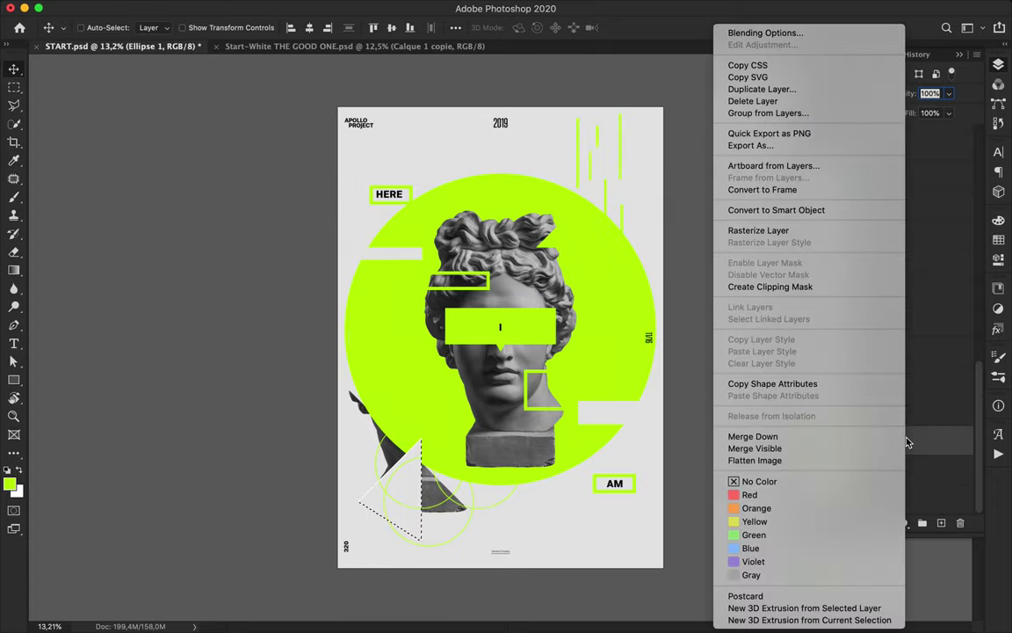
pyautogui.click(782, 230)
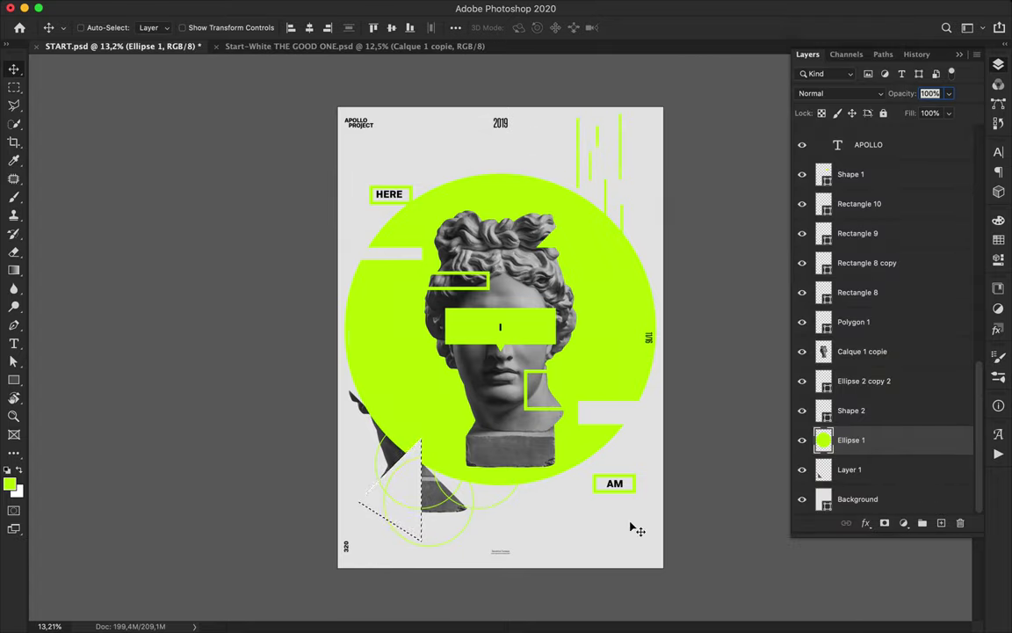
pyautogui.press('m')
pyautogui.hotkey('ctrl', 'd')
pyautogui.press('v')
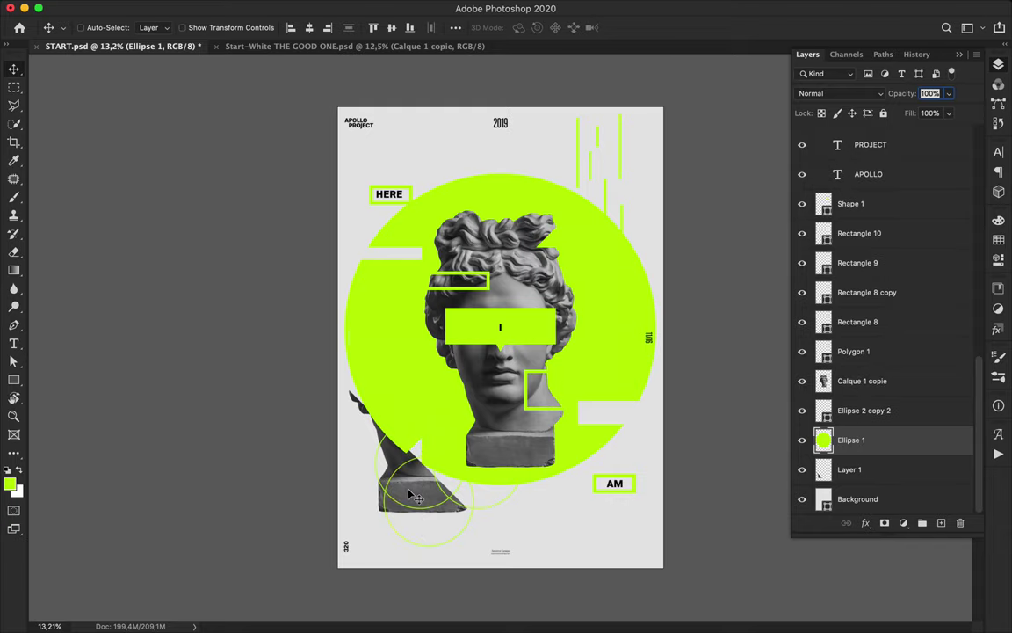
pyautogui.moveTo(413, 498); pyautogui.dragTo(439, 488)
# - Copy the statue's upper-right diagonal portion to a new layer with the Polygonal Lasso and move the fragment to the poster's upper right
pyautogui.click(501, 394)
pyautogui.press('l')
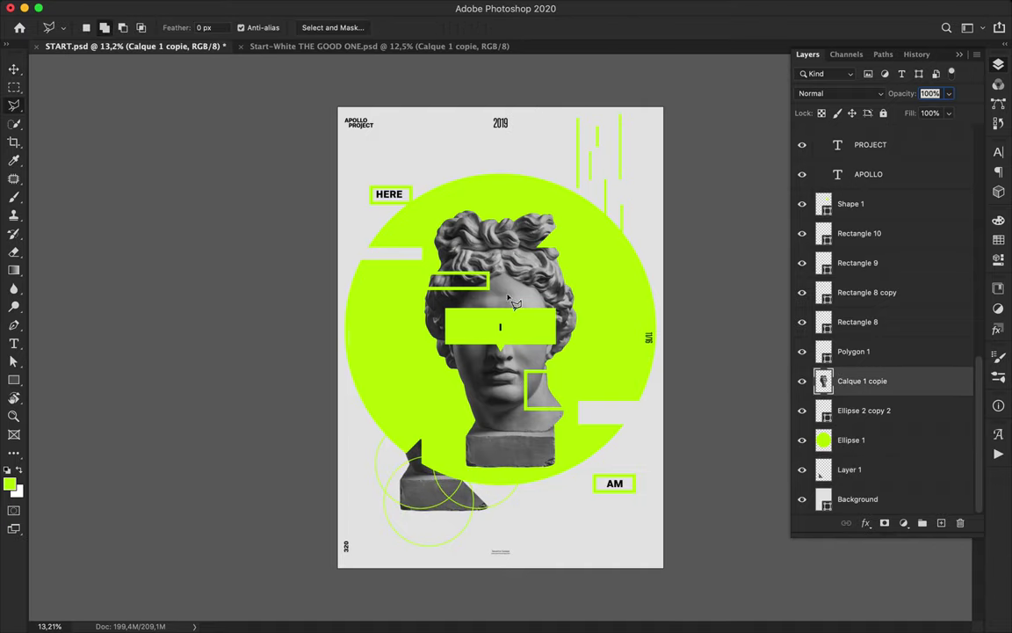
pyautogui.click(439, 210)
pyautogui.click(580, 345)
pyautogui.click(584, 216)
pyautogui.click(531, 181)
pyautogui.click(441, 209)
pyautogui.press('super+j')
pyautogui.press('v')
pyautogui.moveTo(493, 240); pyautogui.dragTo(550, 193)
# - Position the upper-right statue fragment directly above the Shape 1 layer and slightly farther right, and scale it to 120%
pyautogui.moveTo(878, 385); pyautogui.dragTo(843, 203)
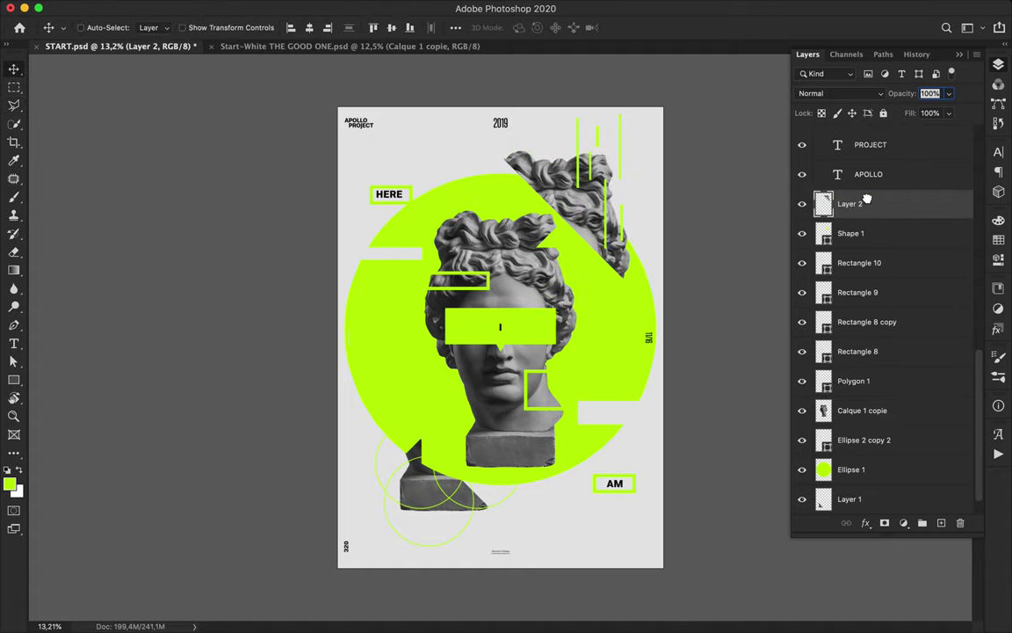
pyautogui.moveTo(559, 200); pyautogui.dragTo(588, 215)
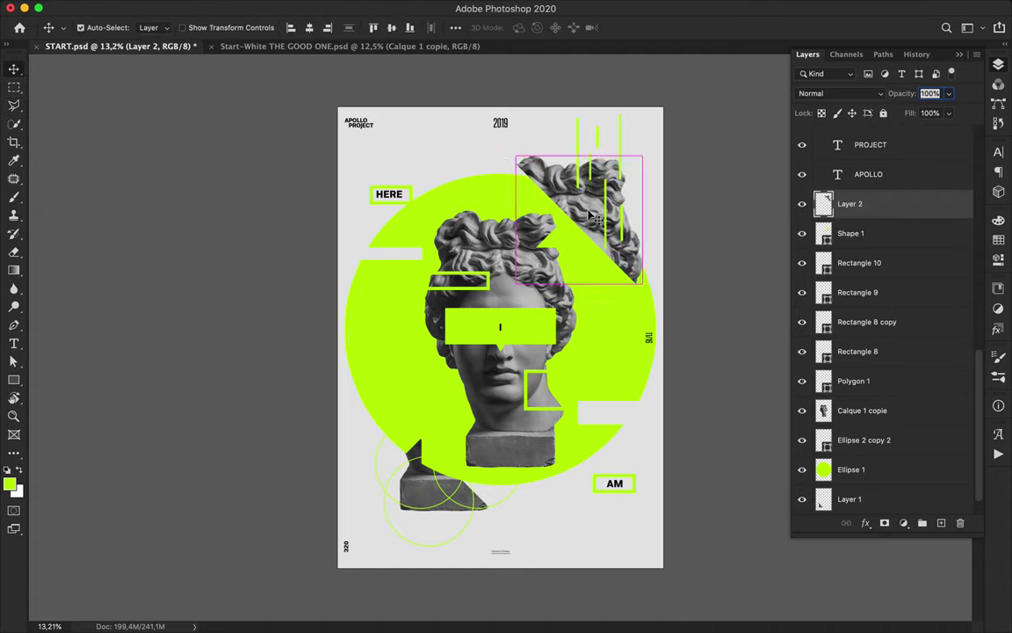
pyautogui.press('super+t')
pyautogui.moveTo(263, 28); pyautogui.dragTo(254, 28)
pyautogui.write('120,00')
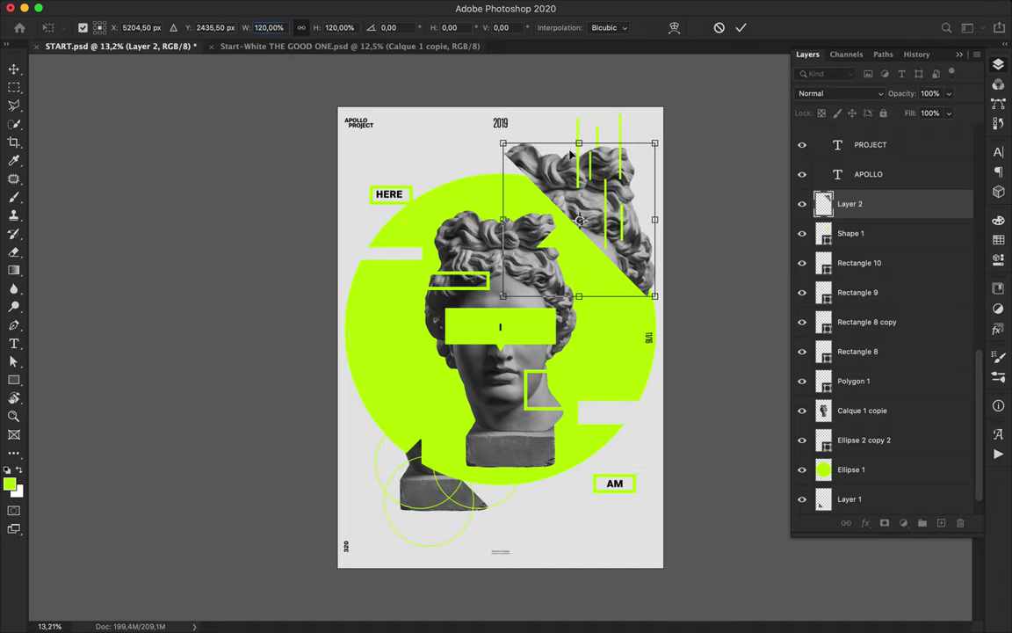
pyautogui.press('Return')
pyautogui.moveTo(569, 199); pyautogui.dragTo(572, 204)
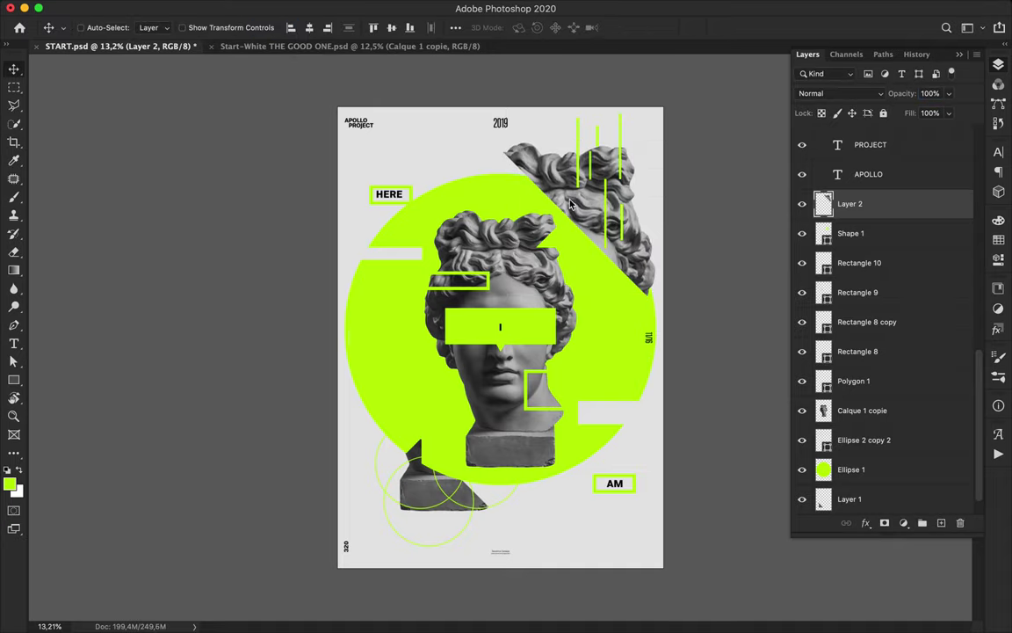
# - Duplicate the lower-left statue fragment as a much smaller copy near the poster's lower-left corner, and save the document
pyautogui.keyDown('ctrl'); pyautogui.click(420, 499); pyautogui.keyUp('ctrl')
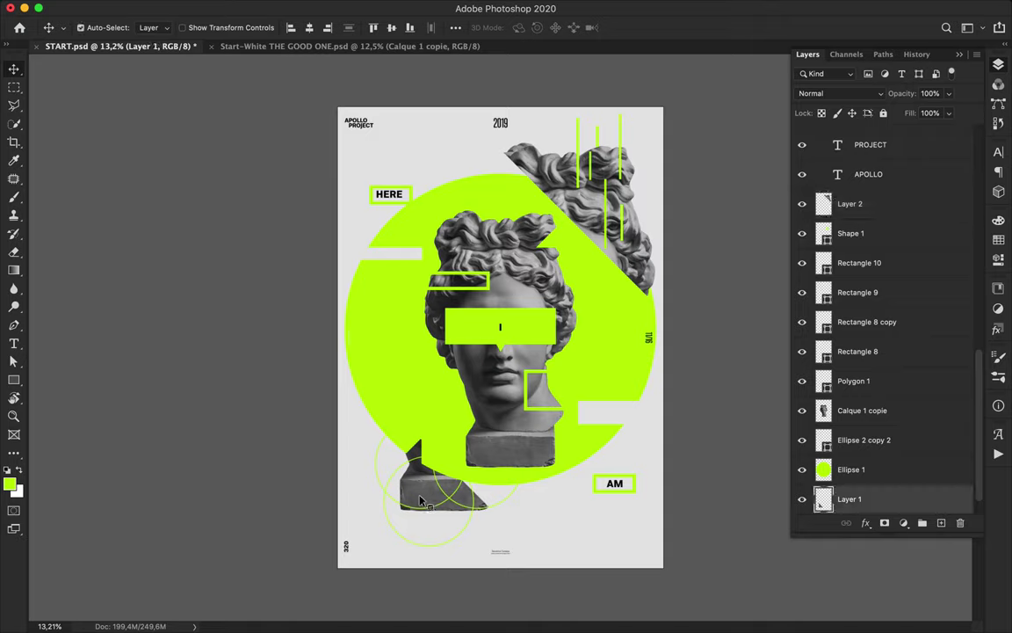
pyautogui.keyDown('alt'); pyautogui.moveTo(421, 493); pyautogui.dragTo(376, 554); pyautogui.keyUp('alt')
pyautogui.press('super+t')
pyautogui.keyDown('shift'); pyautogui.moveTo(446, 574); pyautogui.dragTo(387, 547); pyautogui.keyUp('shift')
pyautogui.press('Return')
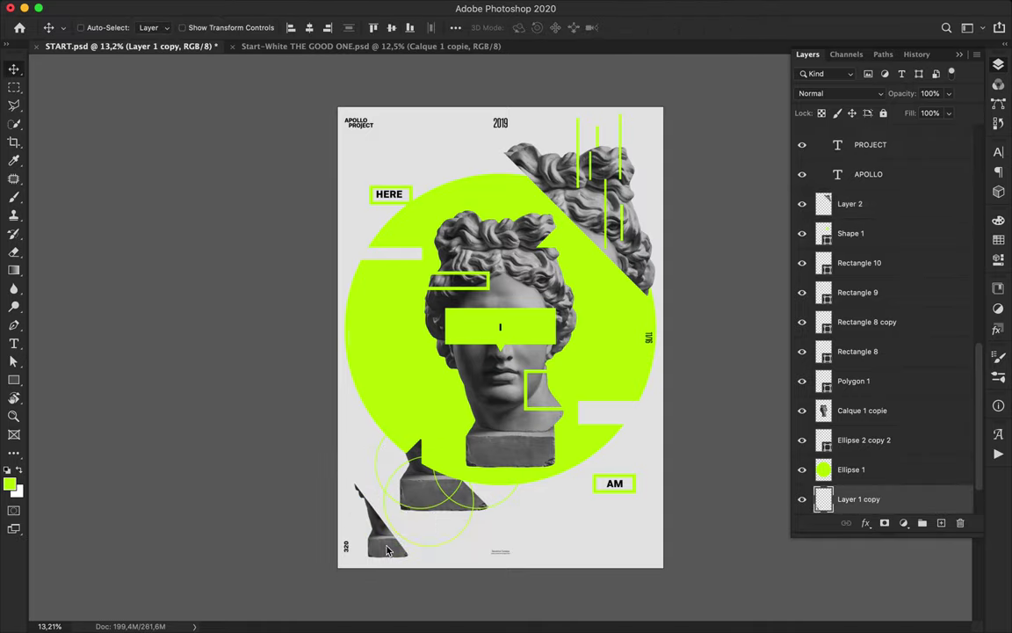
pyautogui.press('super+s')
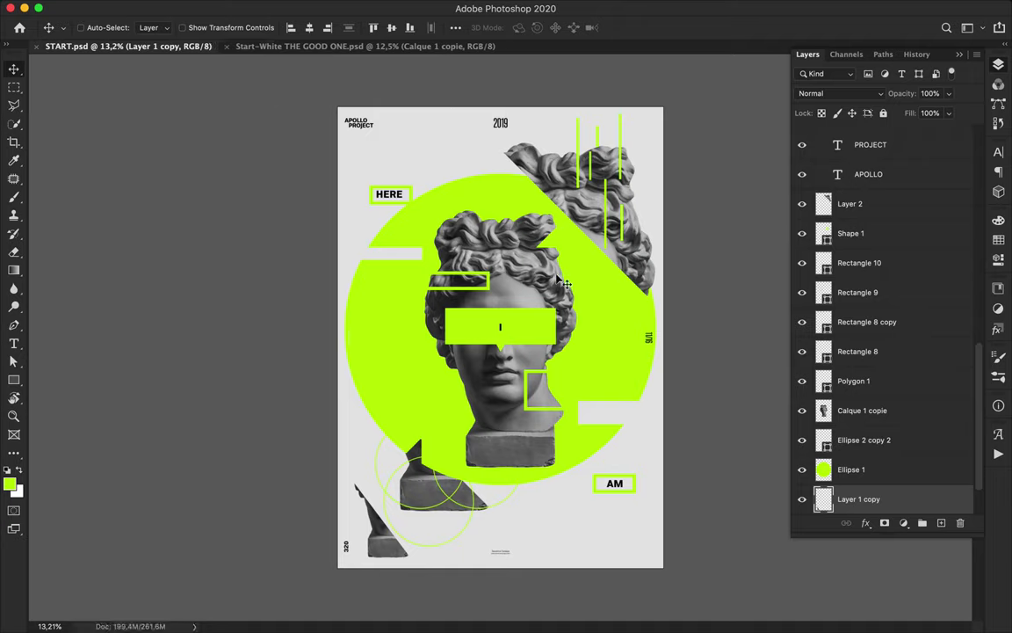
# - Try to copy a circular portion of the main statue to a new layer with the Elliptical Marquee
pyautogui.press('u')
pyautogui.moveTo(13, 88); pyautogui.dragTo(75, 95)
pyautogui.moveTo(524, 326)
pyautogui.mouseDown()
pyautogui.moveTo(550, 348)
pyautogui.moveTo(571, 400)
pyautogui.moveTo(622, 361)
pyautogui.moveTo(606, 413)
pyautogui.moveTo(640, 397)
pyautogui.moveTo(636, 428)
pyautogui.moveTo(626, 411)
pyautogui.moveTo(634, 429)
pyautogui.mouseUp()
pyautogui.keyDown('super'); pyautogui.click(534, 361); pyautogui.keyUp('super')
pyautogui.press('super+j')
pyautogui.press('v')
pyautogui.press('BackSpace')
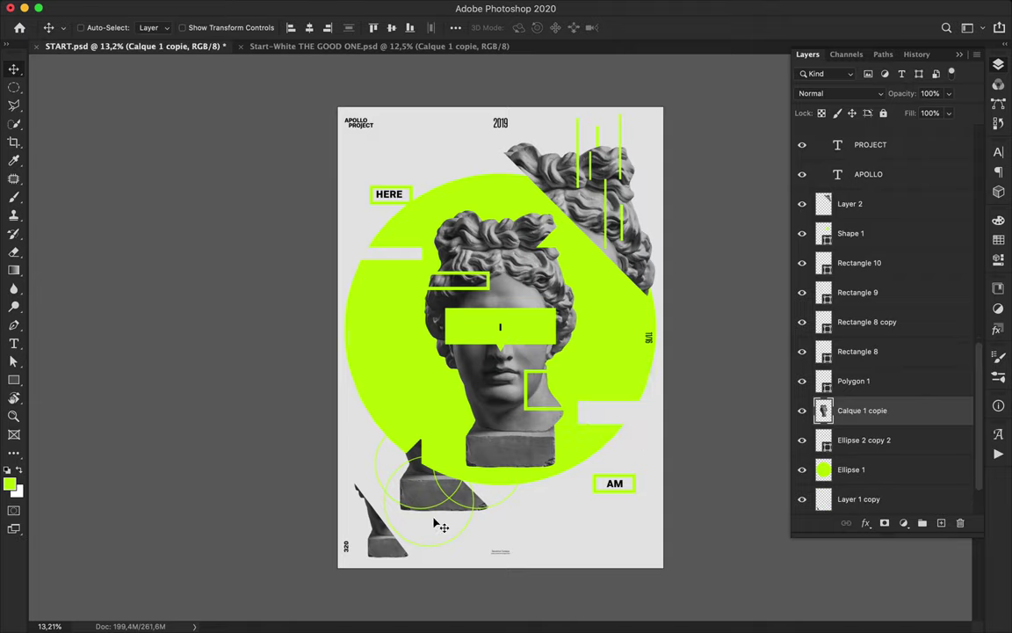
# - Scale the small statue fragment near the poster's lower-left corner down slightly further, and save the document
pyautogui.keyDown('super'); pyautogui.click(354, 499); pyautogui.keyUp('super')
pyautogui.press('super+t')
pyautogui.moveTo(354, 483); pyautogui.dragTo(366, 501)
pyautogui.press('Return')
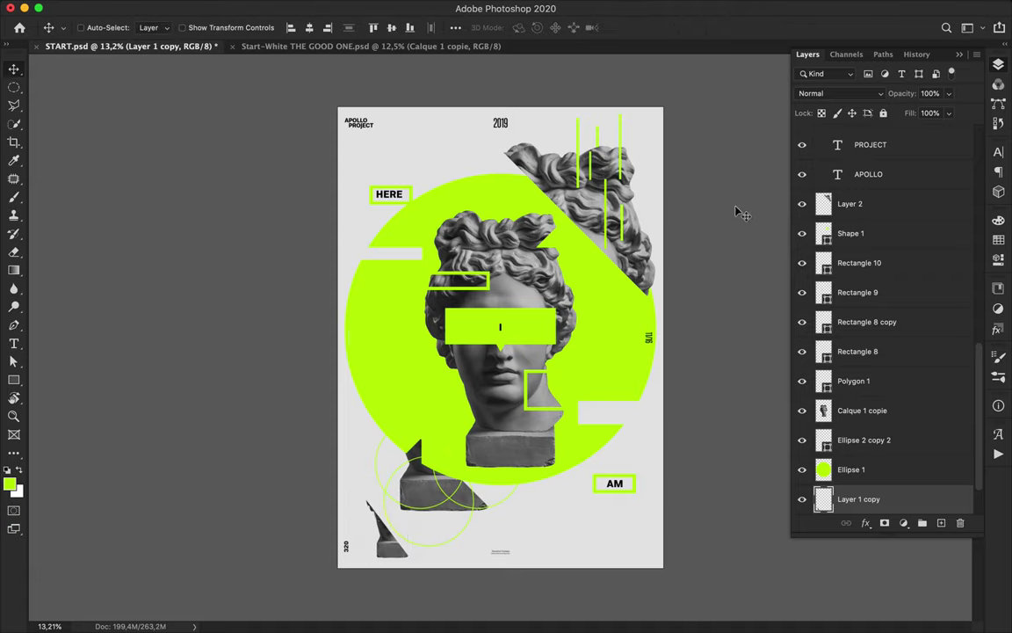
pyautogui.press('super+s')
pyautogui.click(707, 8)
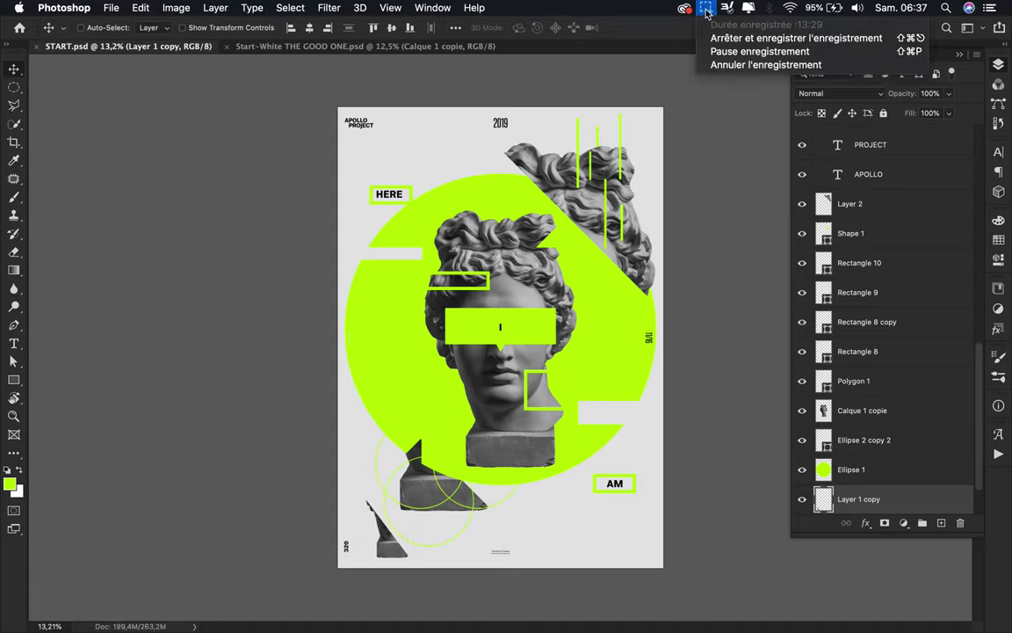
pyautogui.click(719, 38)
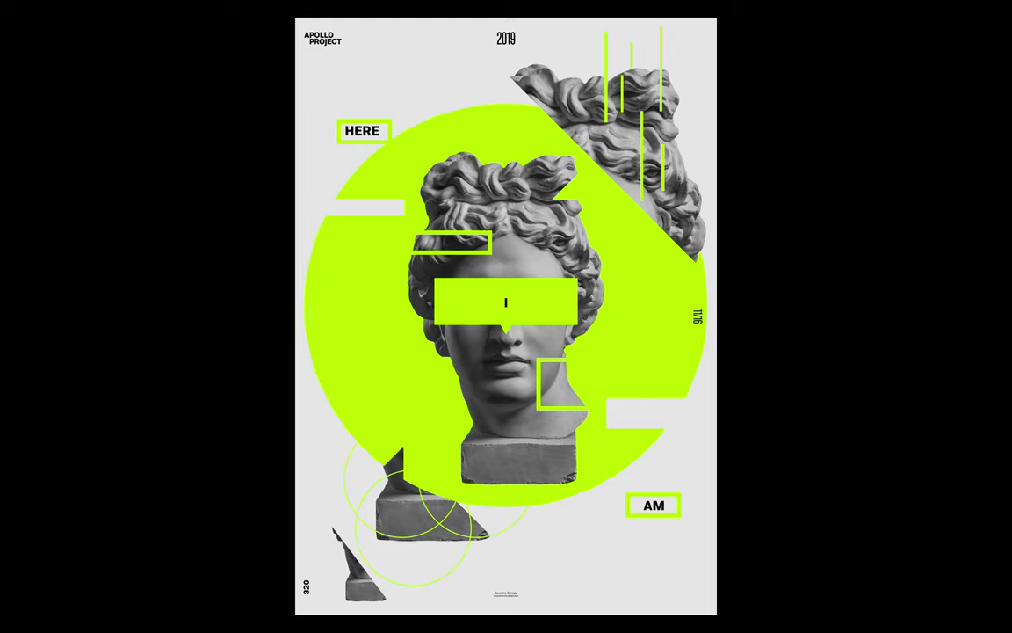